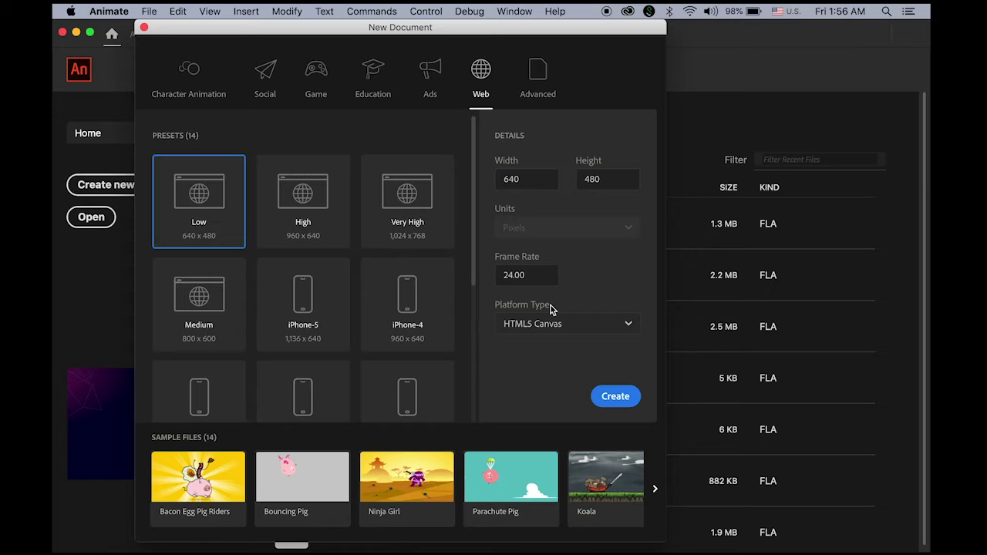
# Create the 640 × 480 HTML5 Canvas document, fit the stage in view, and start a text box upper left.
pyautogui.click(616, 396)
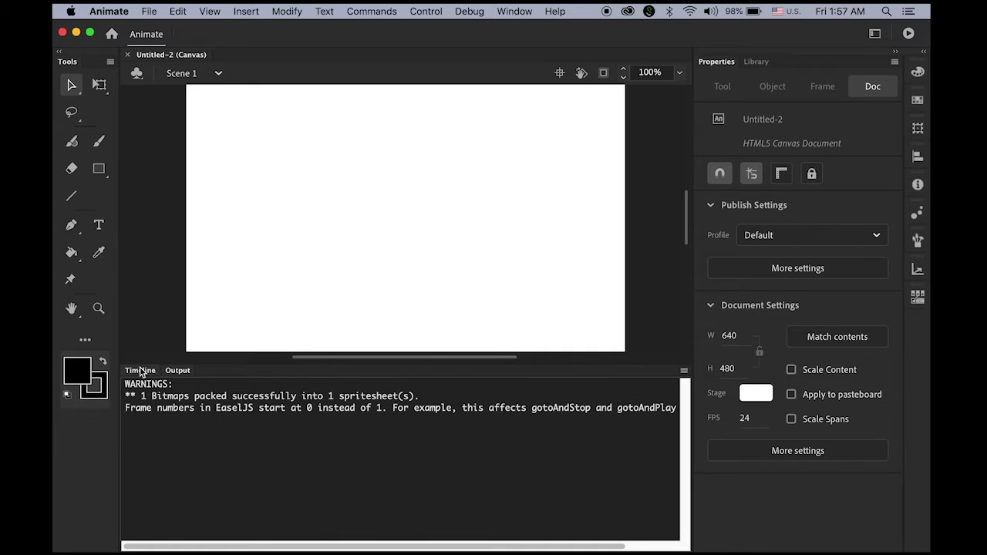
pyautogui.click(141, 370)
pyautogui.doubleClick(71, 308)
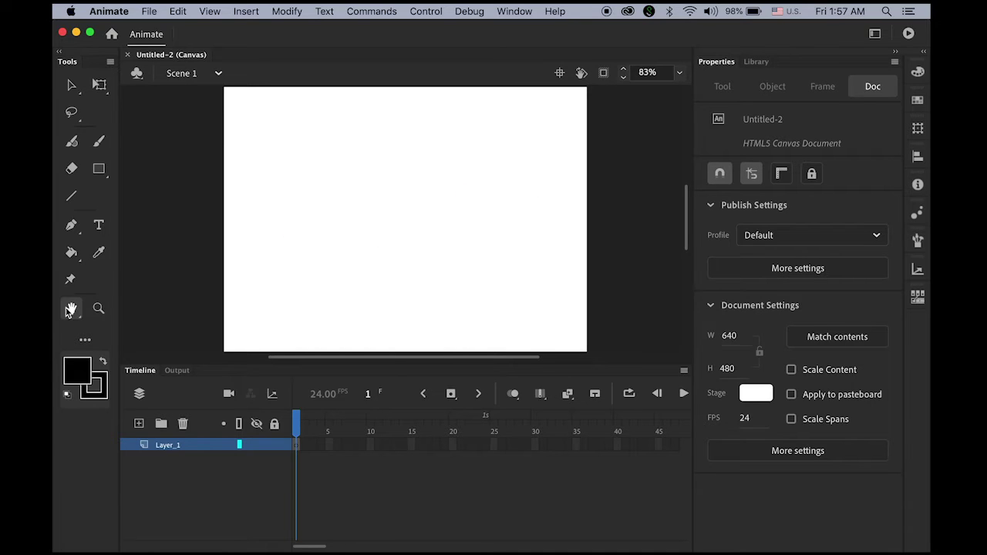
pyautogui.click(97, 226)
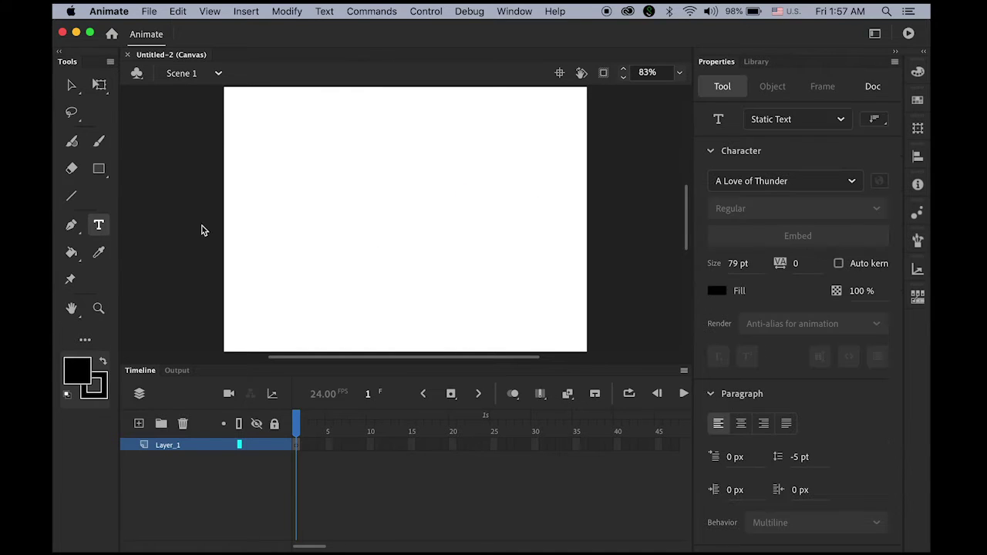
pyautogui.click(273, 189)
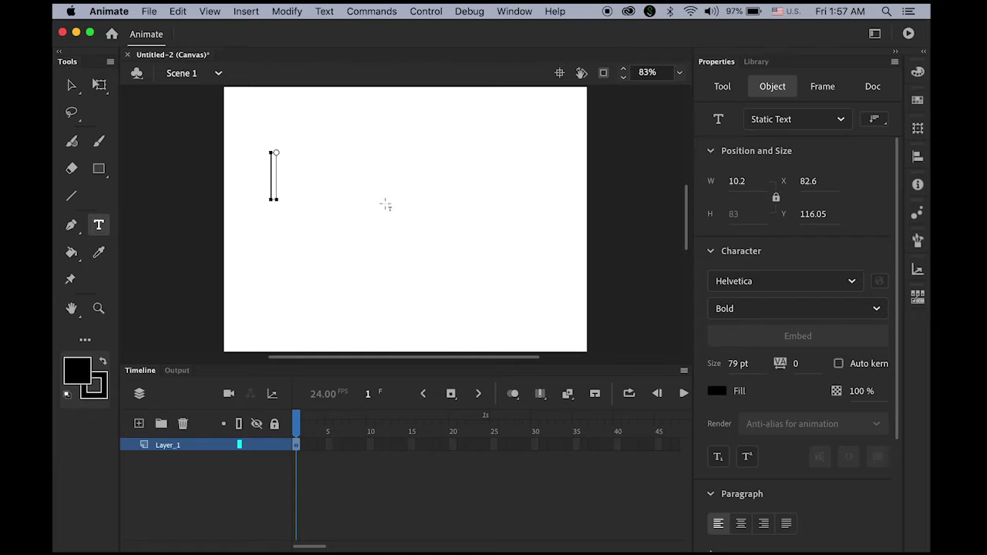
# Type the letter A and enlarge it from 79 pt to 96 pt.
pyautogui.write('A')
pyautogui.click(71, 85)
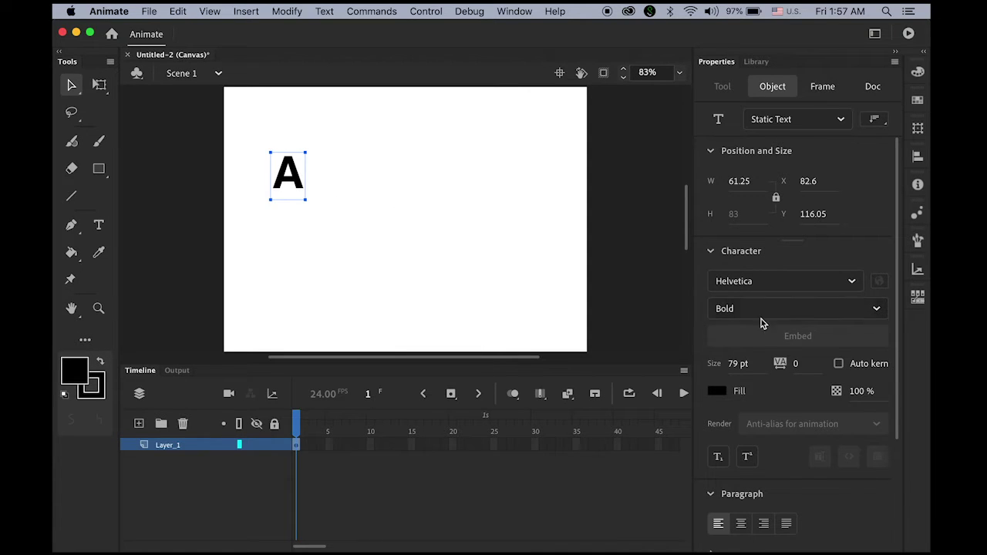
pyautogui.moveTo(735, 369); pyautogui.dragTo(760, 369)
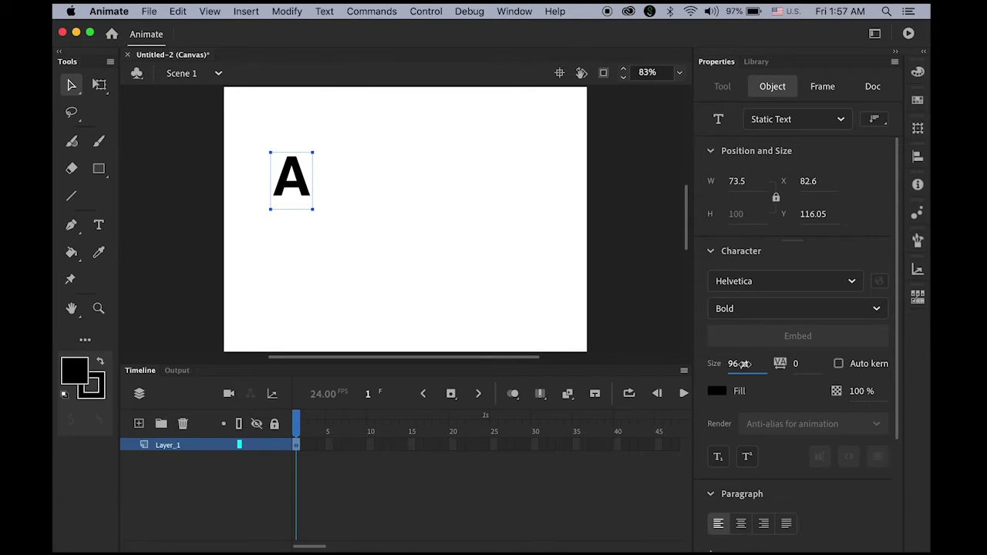
# Nudge the A slightly right and up, then break it apart into a filled shape.
pyautogui.click(73, 87)
pyautogui.moveTo(314, 203); pyautogui.dragTo(339, 202)
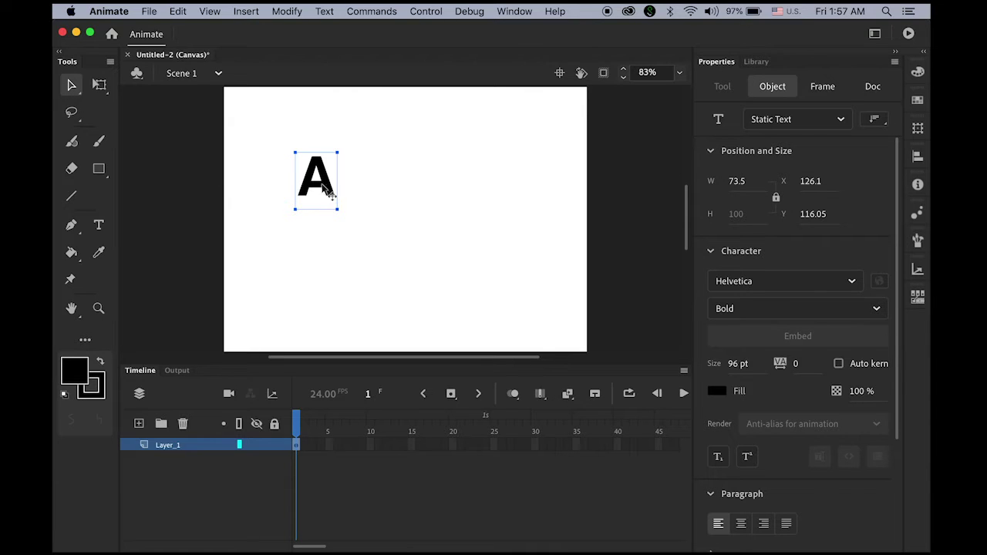
pyautogui.moveTo(326, 188)
pyautogui.mouseDown()
pyautogui.moveTo(309, 188)
pyautogui.moveTo(327, 189)
pyautogui.moveTo(322, 181)
pyautogui.mouseUp()
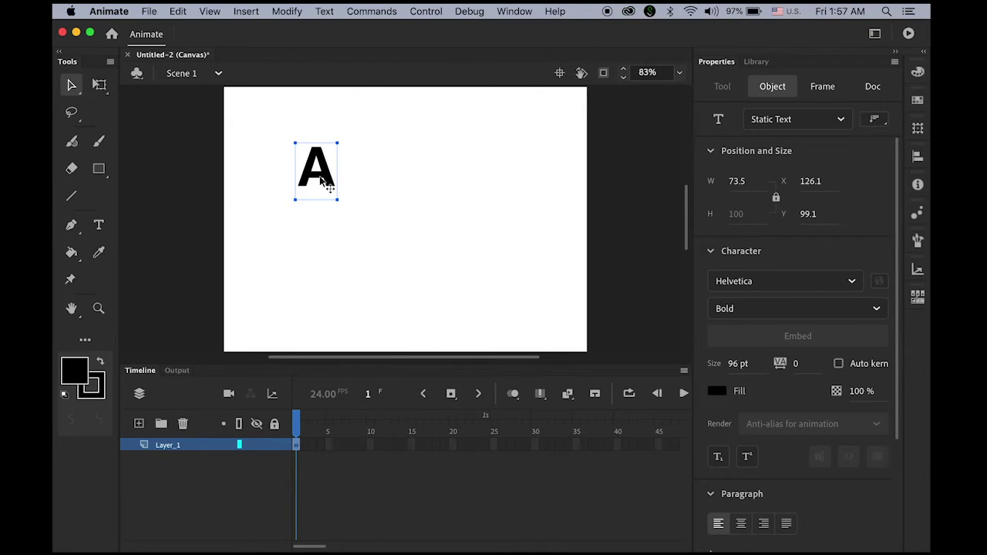
pyautogui.click(285, 12)
pyautogui.click(308, 75)
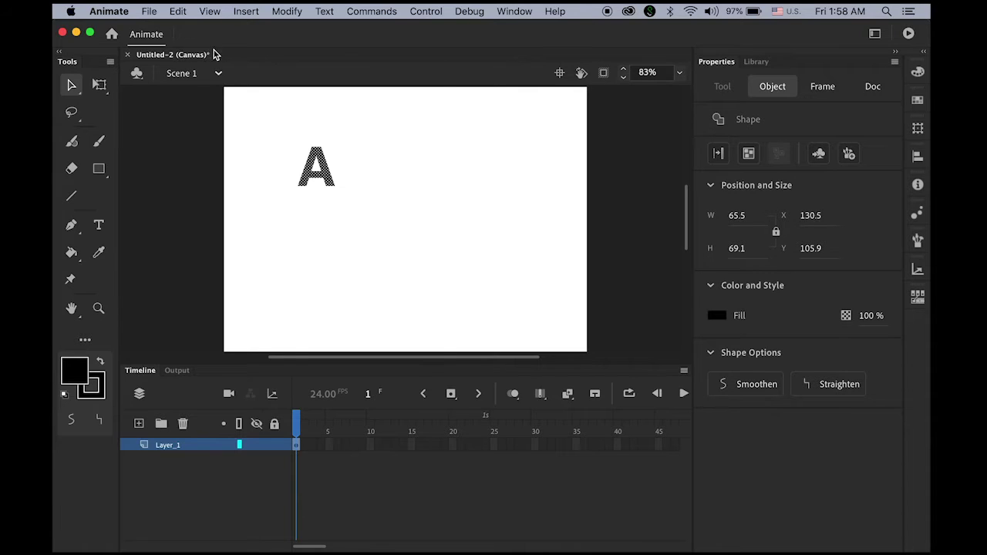
# Create a classic tween on Layer_1 from frame 1 and preview it.
pyautogui.click(296, 446)
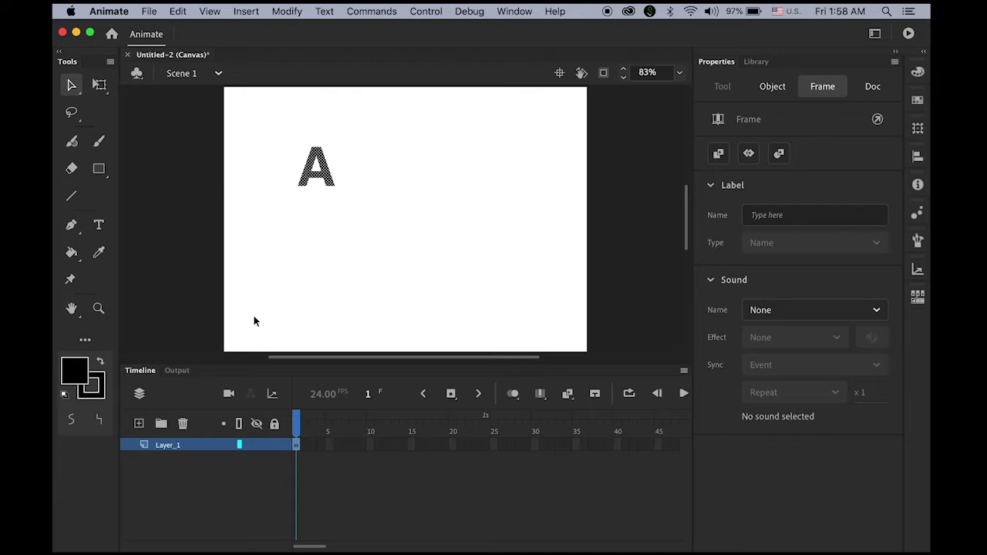
pyautogui.click(243, 11)
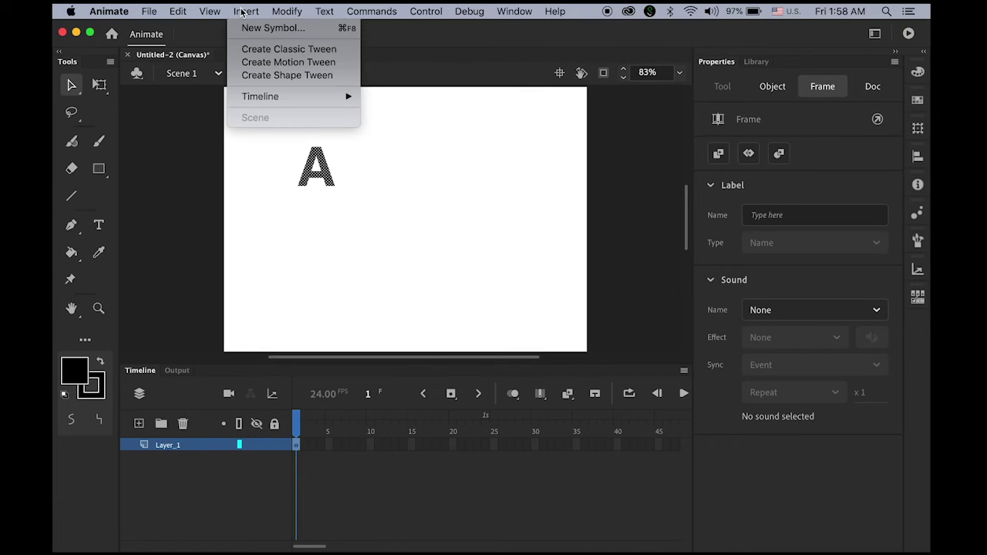
pyautogui.click(316, 50)
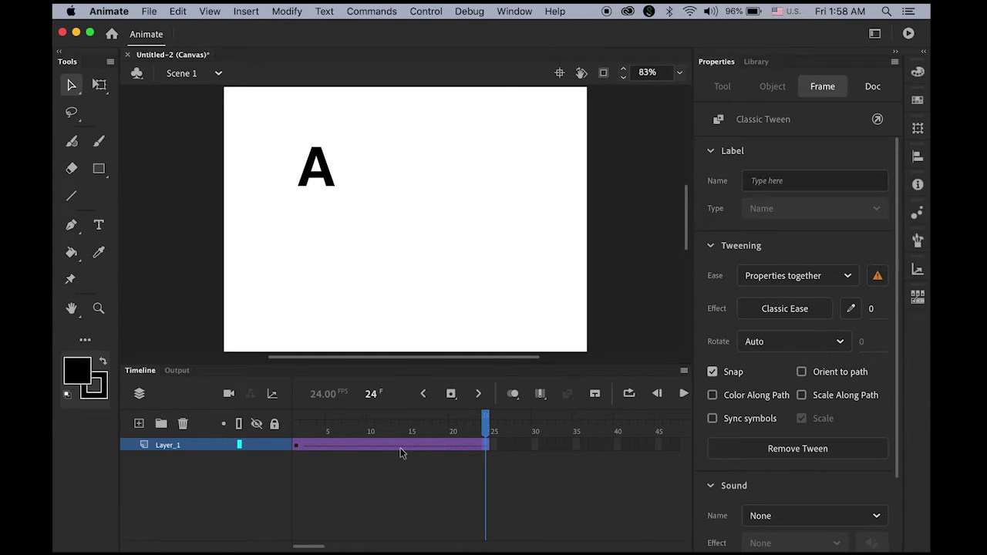
pyautogui.press('Return')
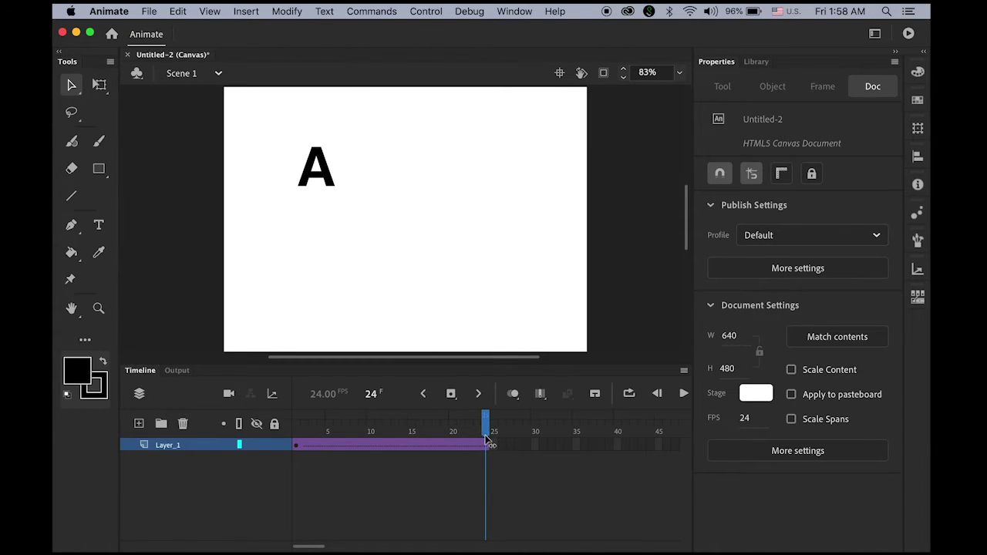
# Insert a keyframe at frame 24 to end the tween.
pyautogui.click(451, 394)
pyautogui.click(248, 11)
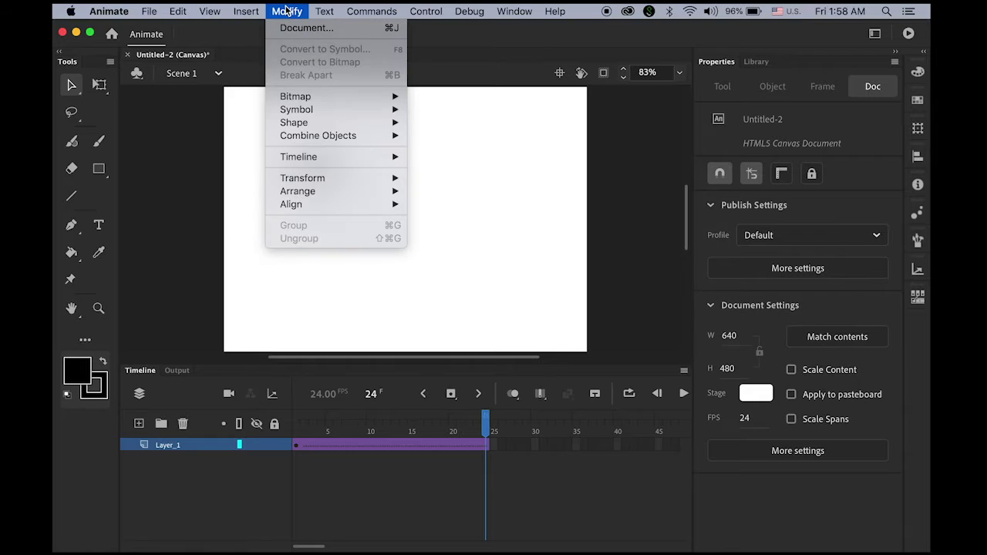
pyautogui.moveTo(286, 12)
pyautogui.moveTo(293, 95)
pyautogui.moveTo(248, 11)
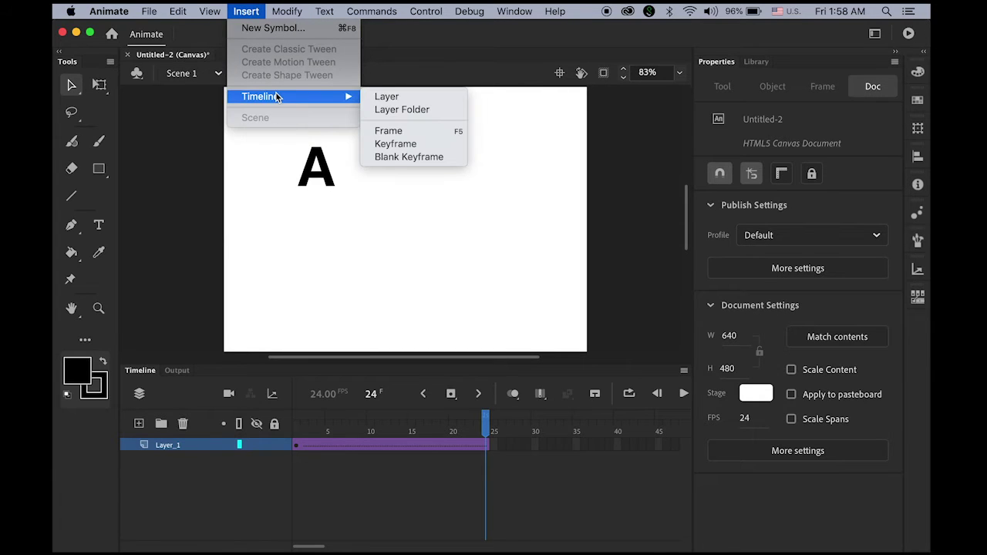
pyautogui.click(453, 145)
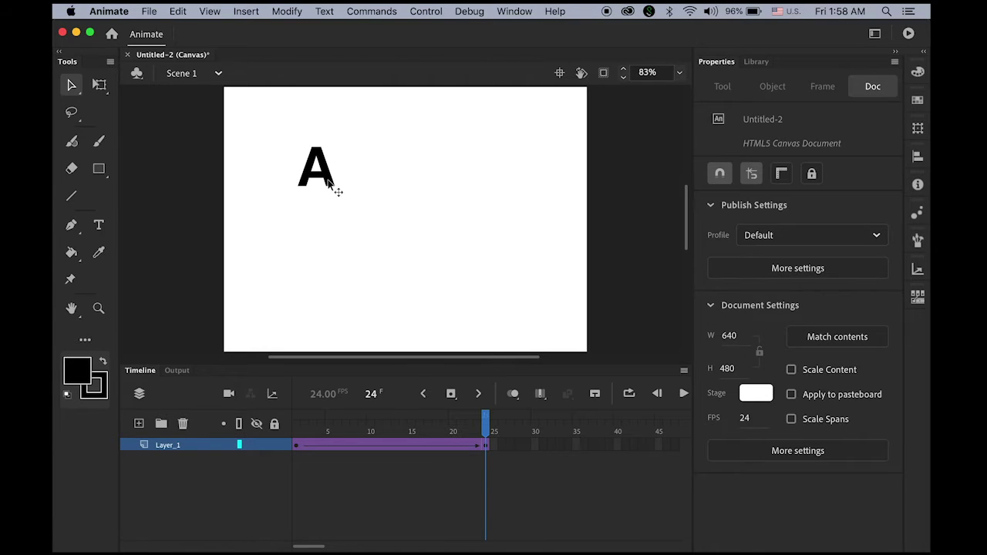
# At frame 24, move the A to the stage's lower right and preview the motion.
pyautogui.moveTo(335, 195); pyautogui.dragTo(525, 292)
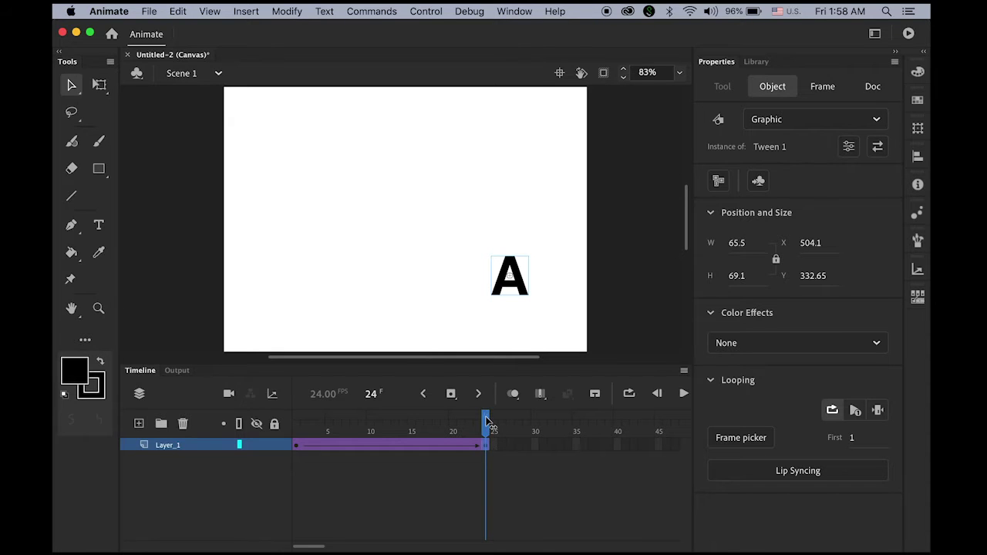
pyautogui.moveTo(371, 393); pyautogui.dragTo(245, 396)
pyautogui.press('Return')
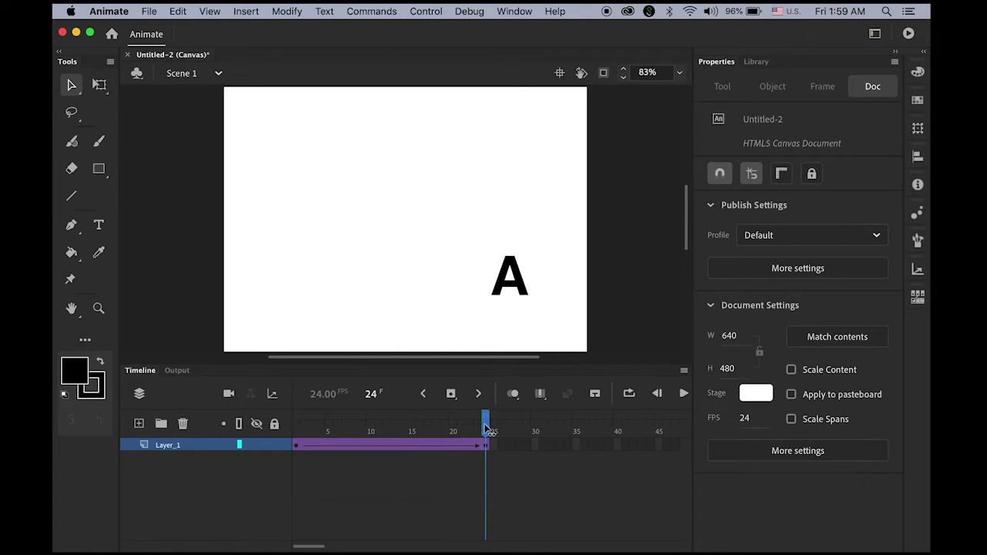
pyautogui.moveTo(485, 424); pyautogui.dragTo(389, 425)
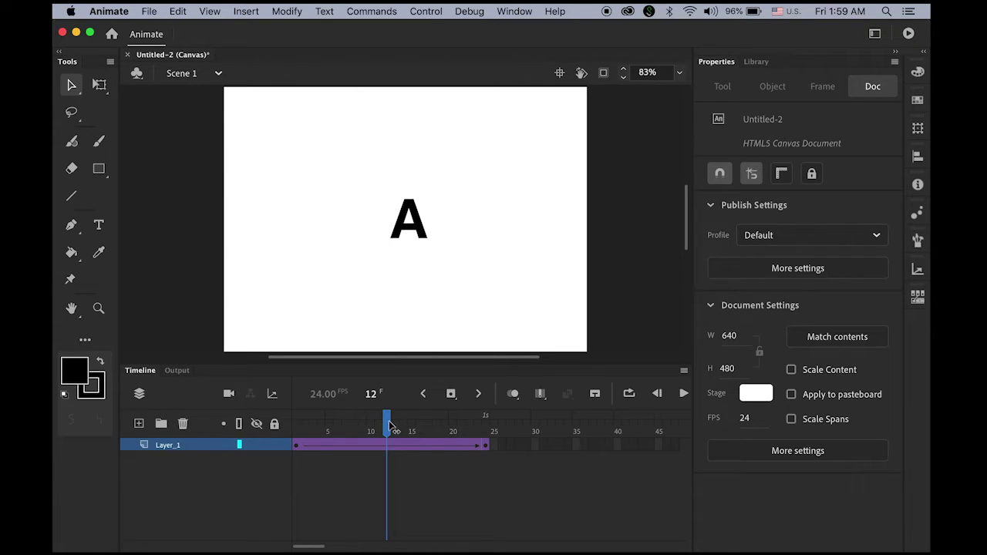
# Add a frame 12 keyframe with the A raised toward the top right, then play from frame 1.
pyautogui.click(451, 395)
pyautogui.moveTo(419, 230); pyautogui.dragTo(472, 163)
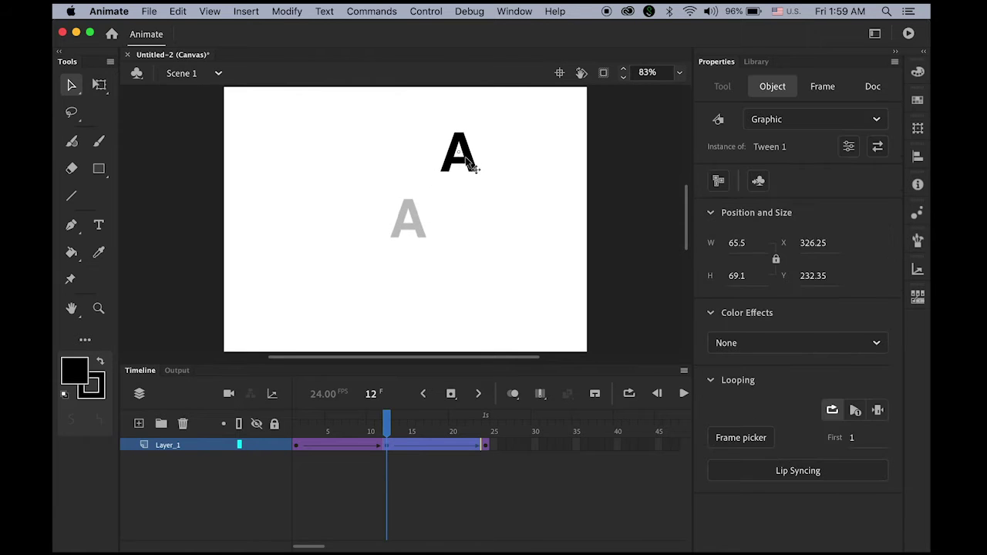
pyautogui.click(387, 426)
pyautogui.hotkey('shift', ',')
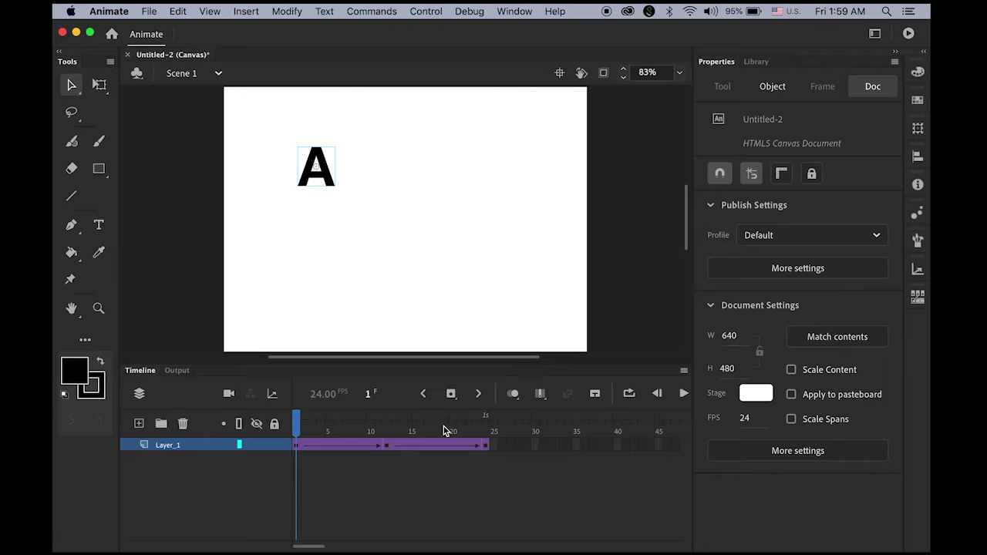
pyautogui.press('Return')
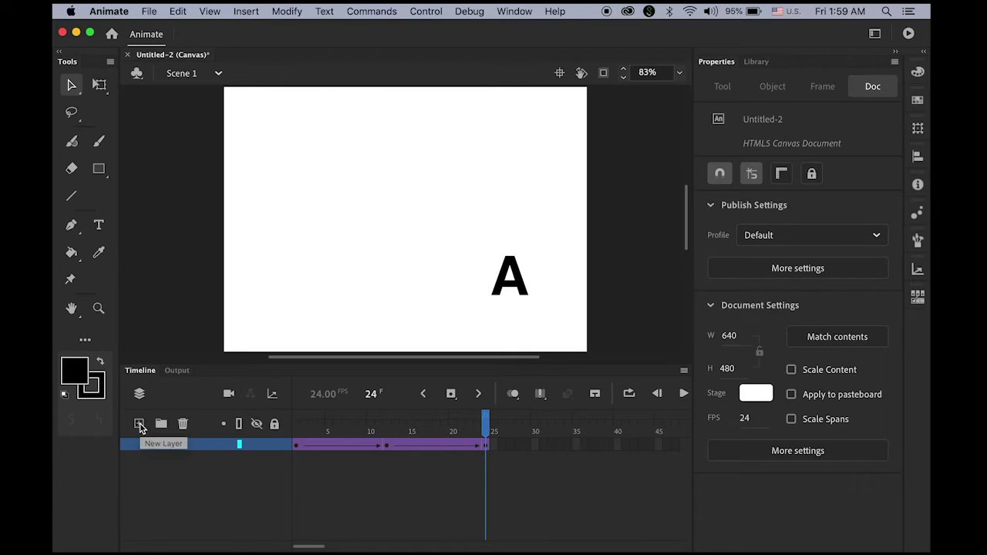
# Add Layer_2 at frame 1 and start a text box at the stage's lower left.
pyautogui.click(140, 423)
pyautogui.click(165, 447)
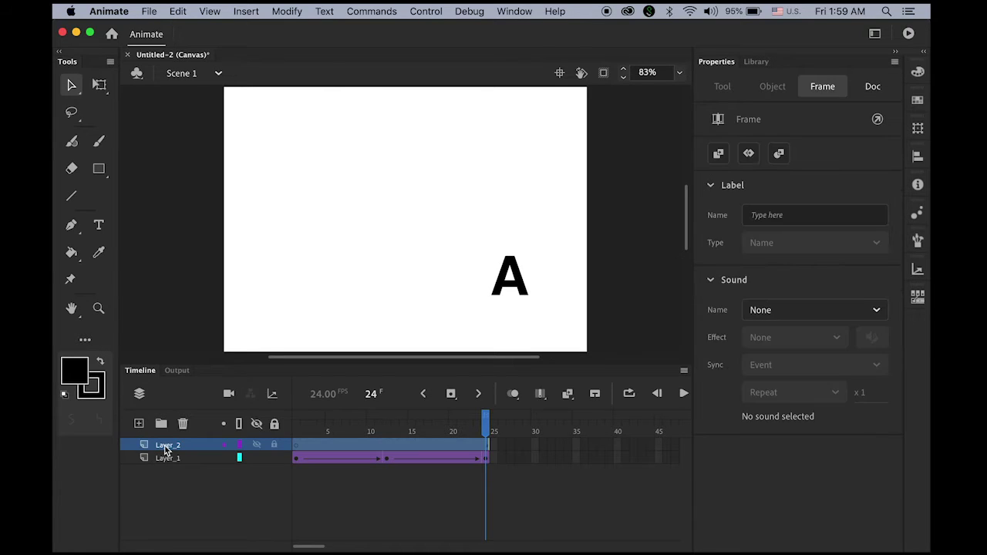
pyautogui.moveTo(485, 430); pyautogui.dragTo(239, 448)
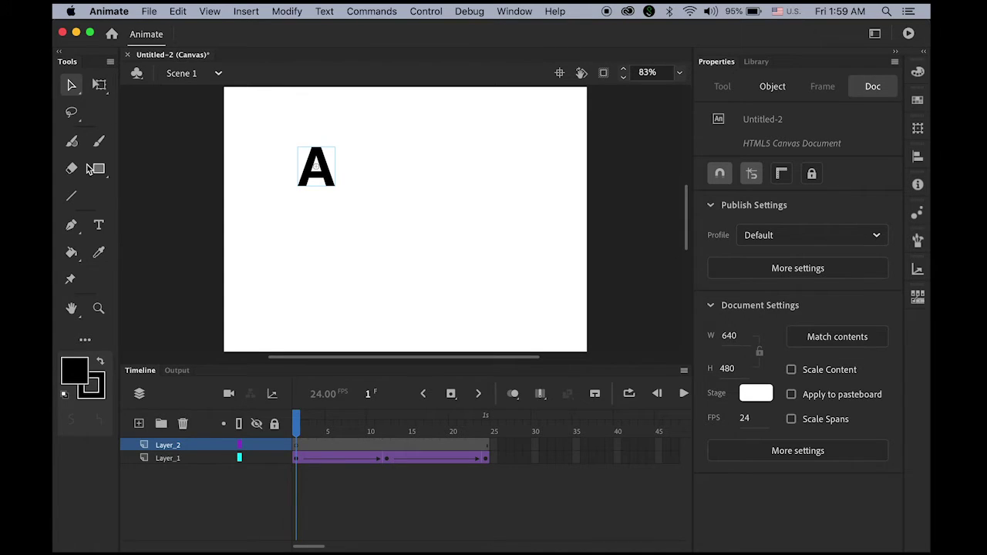
pyautogui.click(99, 225)
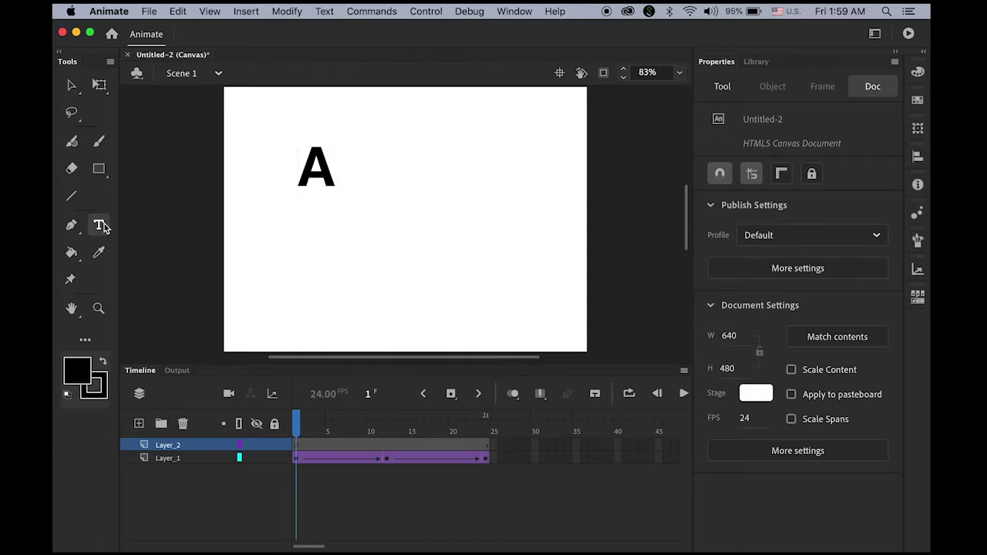
pyautogui.click(301, 296)
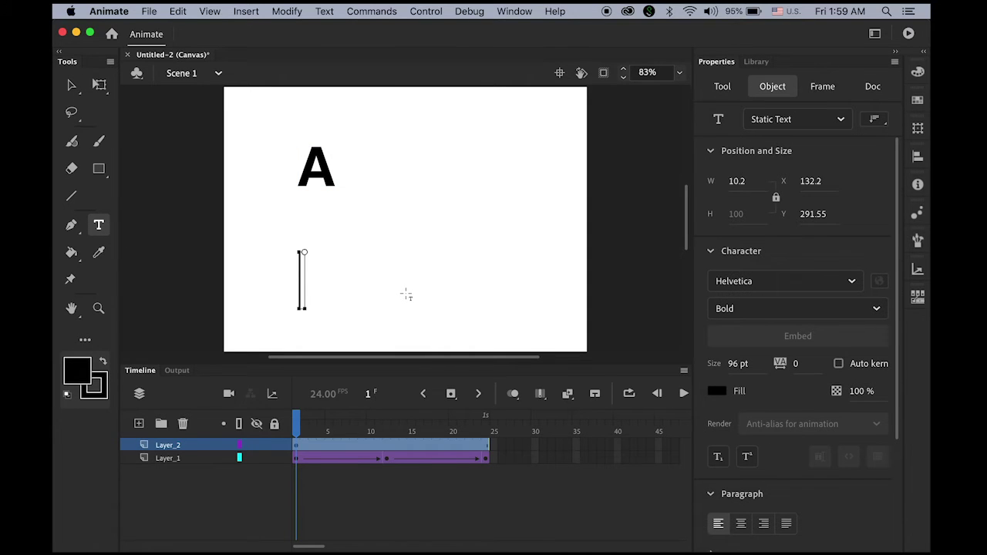
# Type B, break it apart into a filled shape, and select Layer_2's frames.
pyautogui.write('B')
pyautogui.click(80, 76)
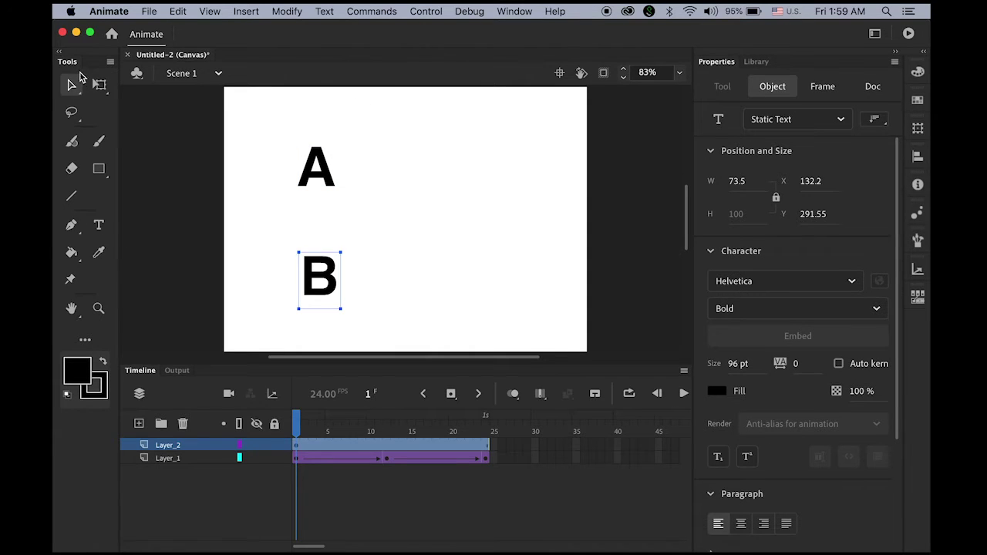
pyautogui.click(247, 10)
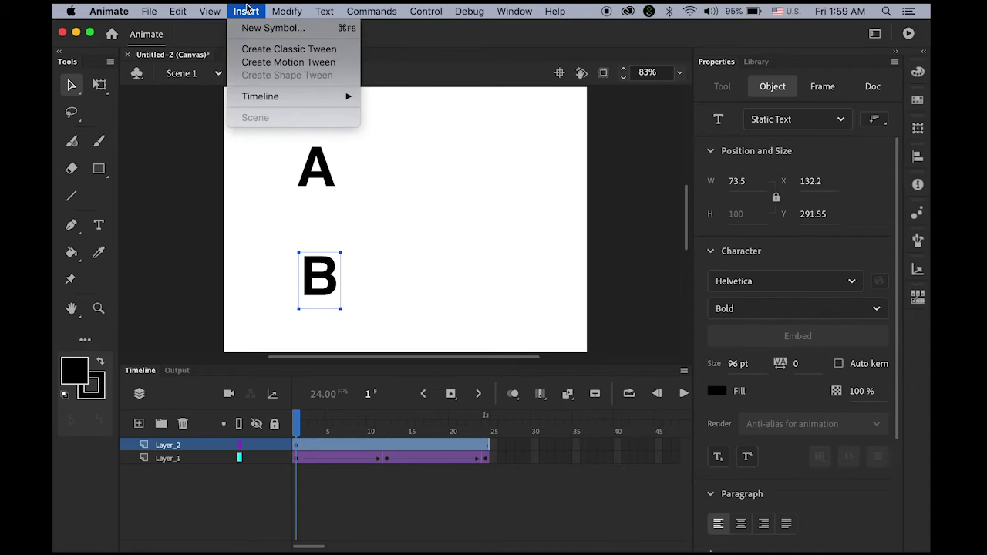
pyautogui.moveTo(299, 13)
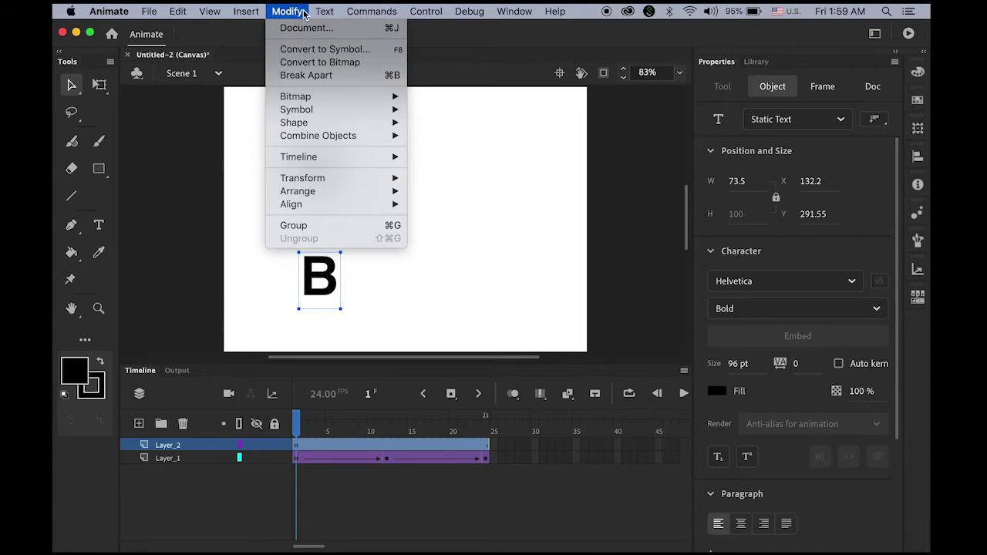
pyautogui.click(307, 75)
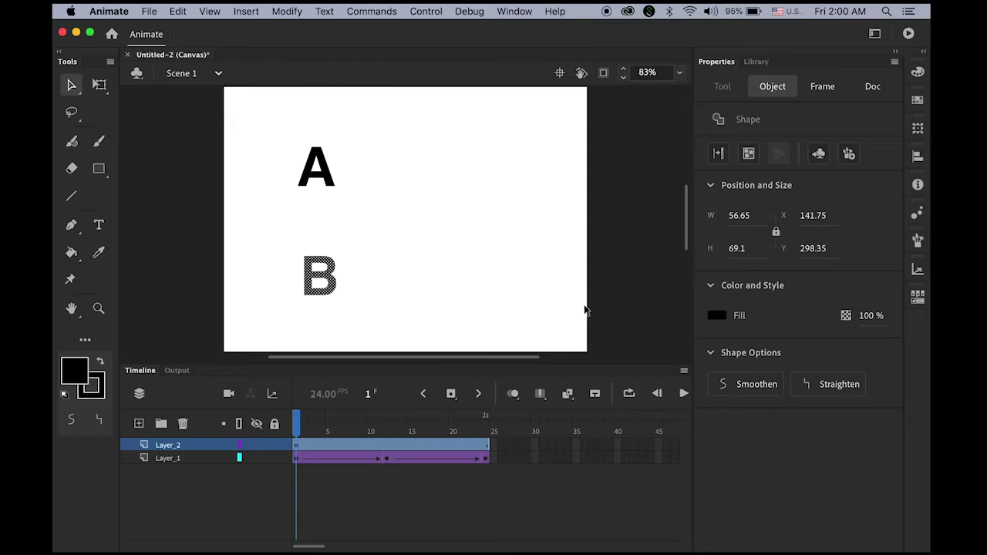
pyautogui.click(297, 447)
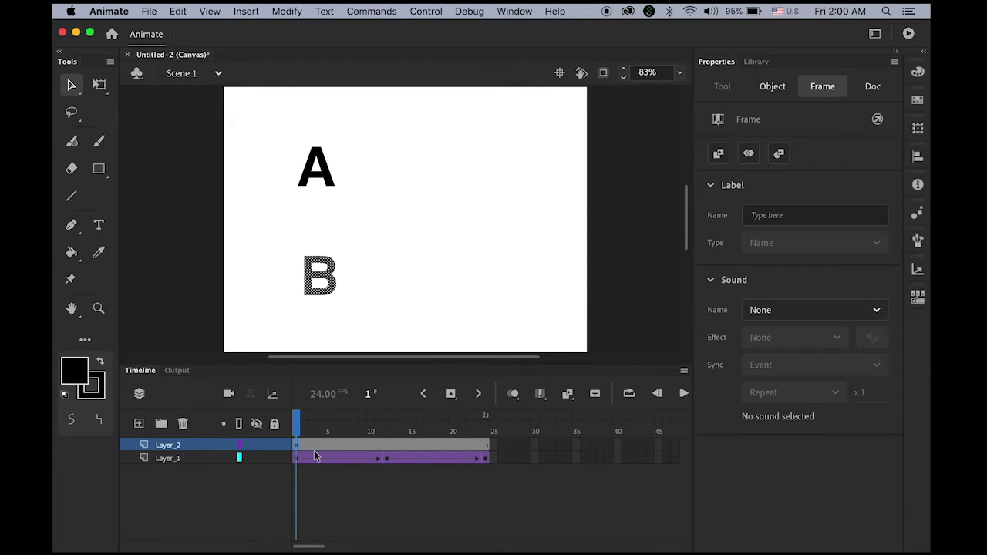
pyautogui.click(239, 11)
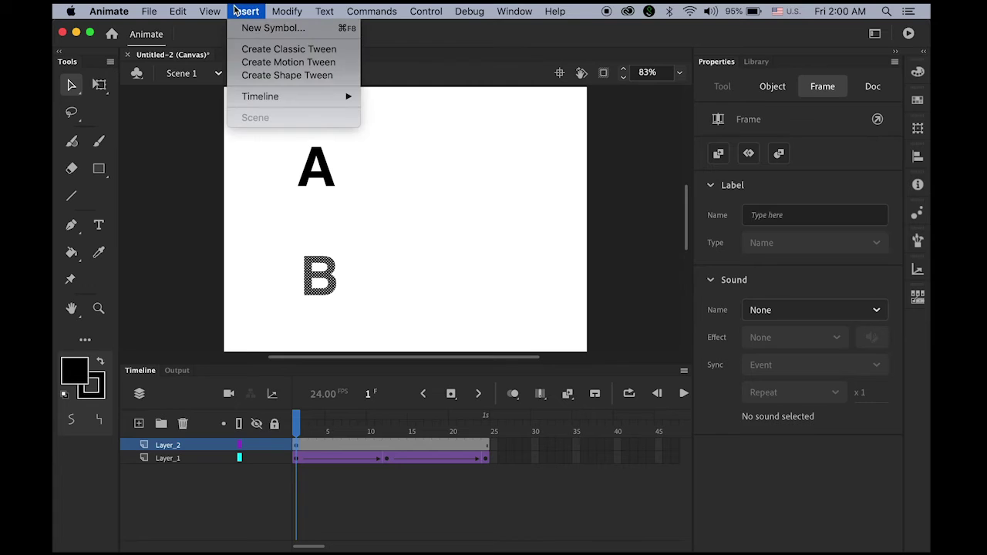
# Give Layer_2 a motion tween and move B to the stage's top right at frame 24.
pyautogui.click(312, 68)
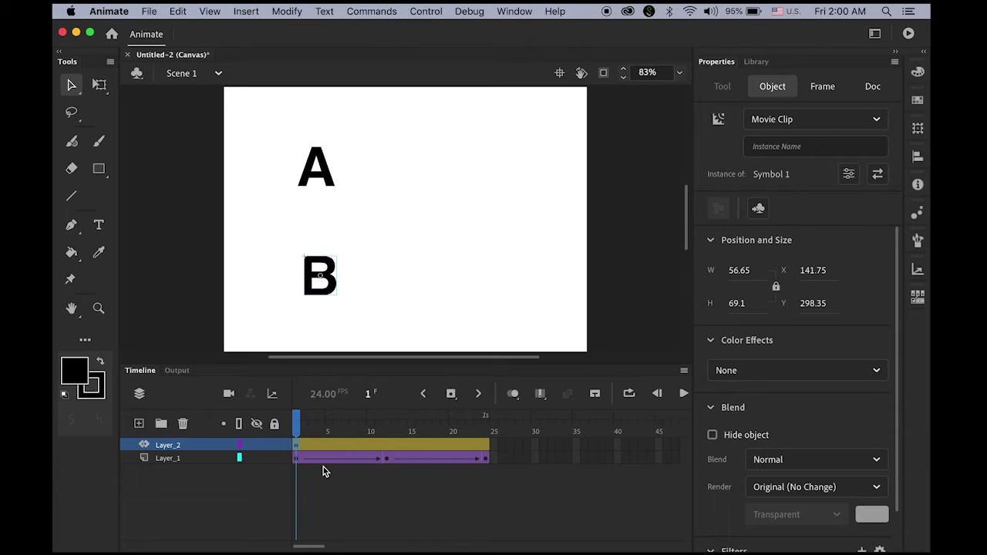
pyautogui.moveTo(299, 428); pyautogui.dragTo(493, 448)
pyautogui.click(494, 447)
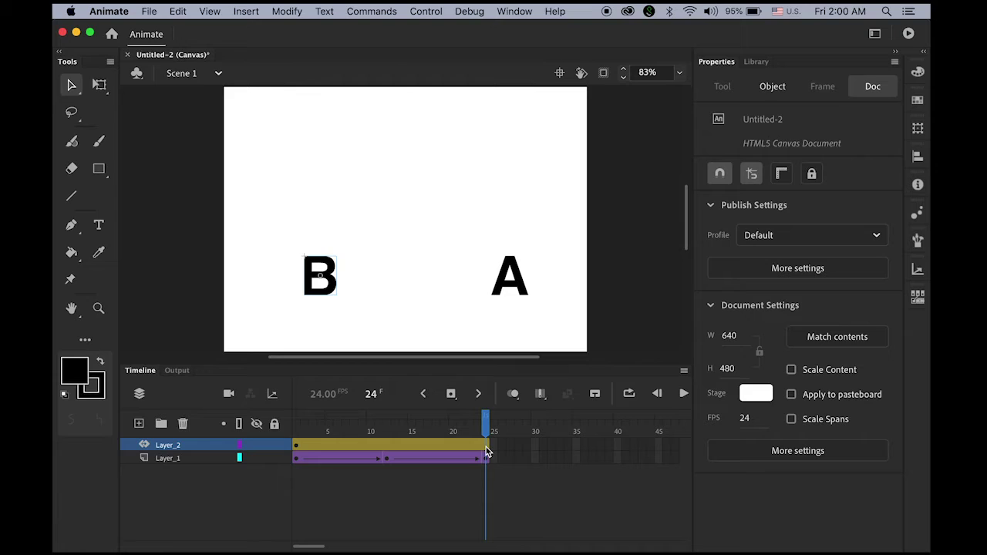
pyautogui.click(451, 394)
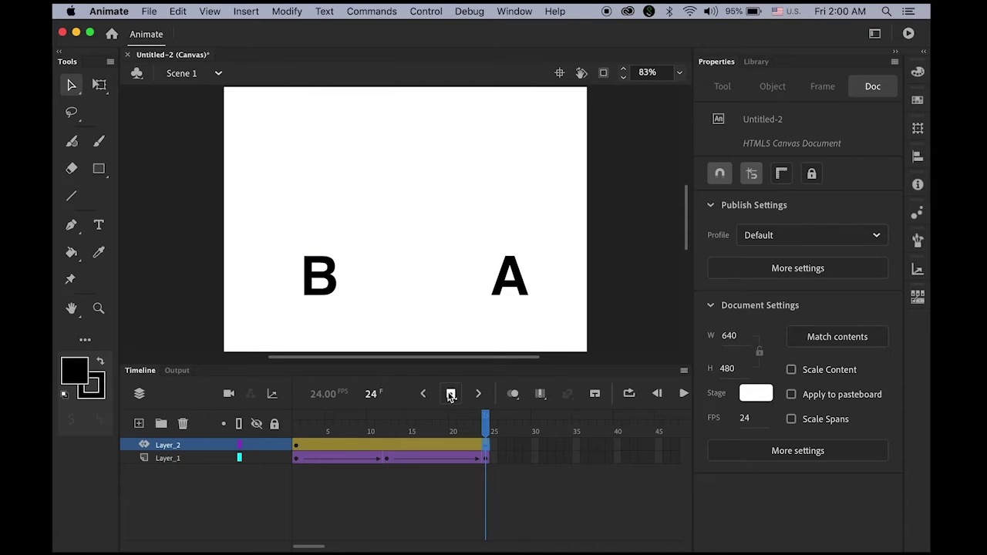
pyautogui.click(487, 445)
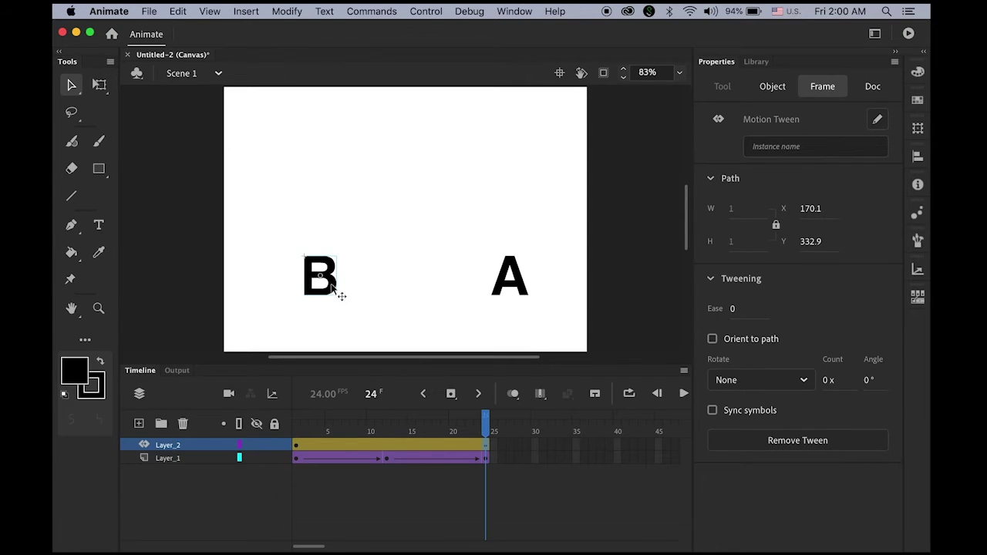
pyautogui.moveTo(333, 286); pyautogui.dragTo(531, 169)
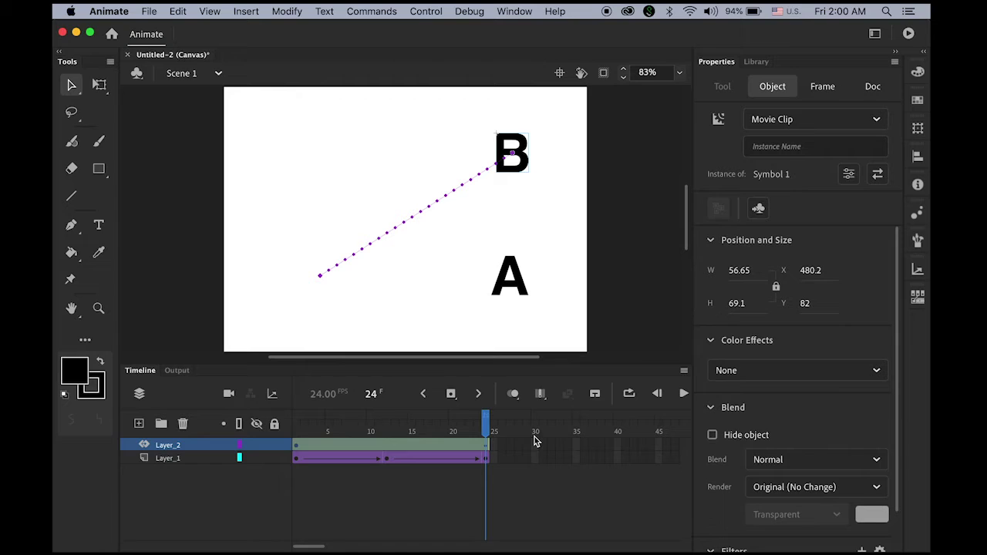
# Rewind to frame 1 and play B's straight-path animation twice.
pyautogui.moveTo(482, 430); pyautogui.dragTo(309, 429)
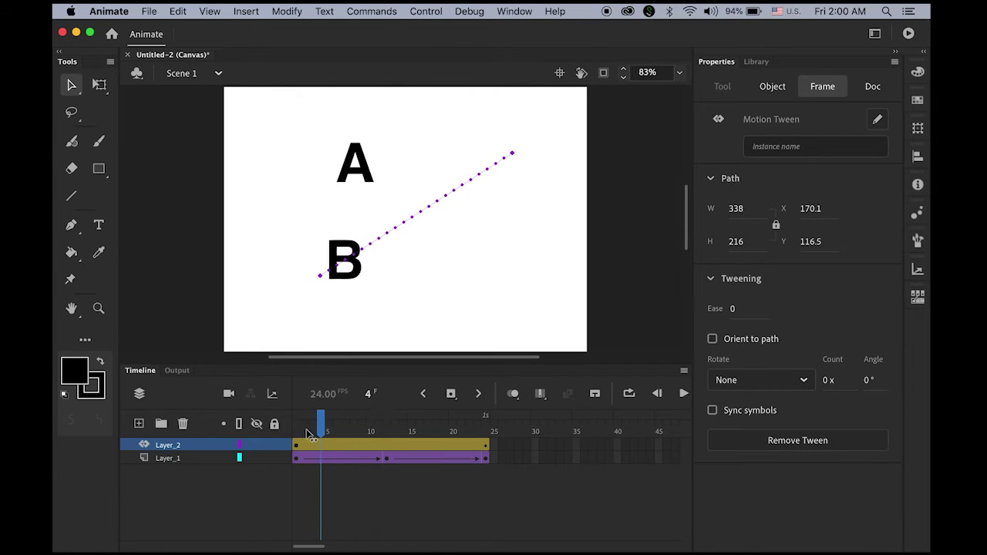
pyautogui.click(242, 433)
pyautogui.press('Return')
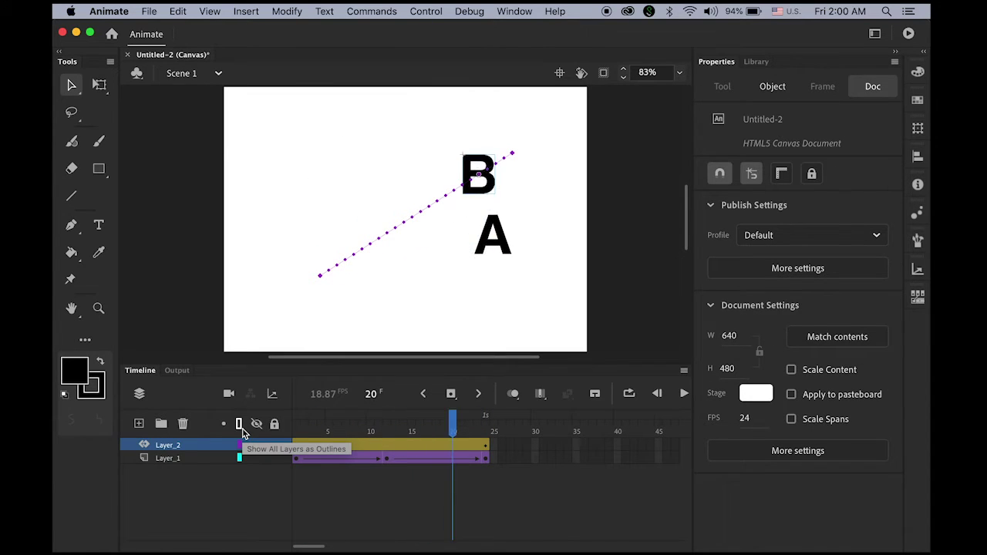
pyautogui.press('Return')
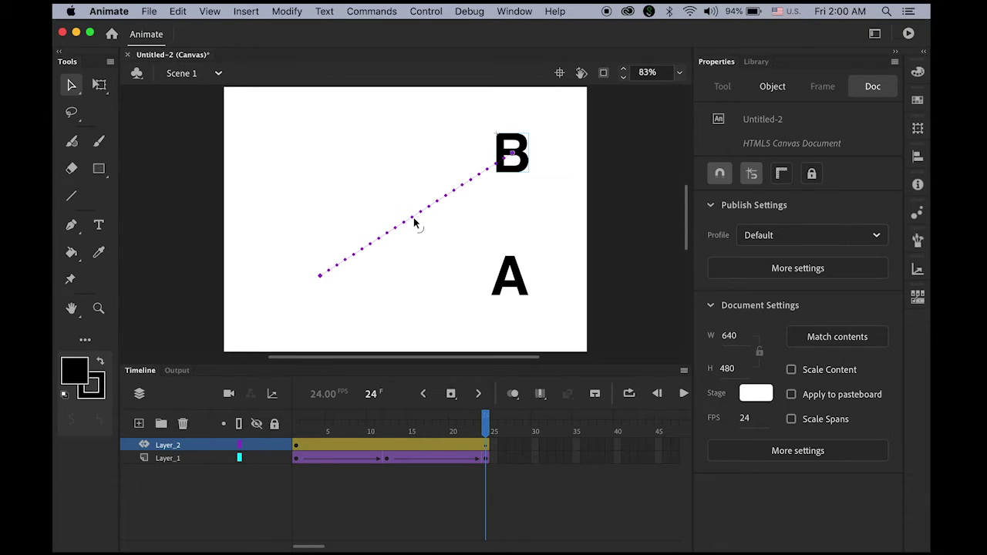
# Bend the middle of B's motion path into an arc, then replay from frame 1.
pyautogui.moveTo(414, 223); pyautogui.dragTo(380, 181)
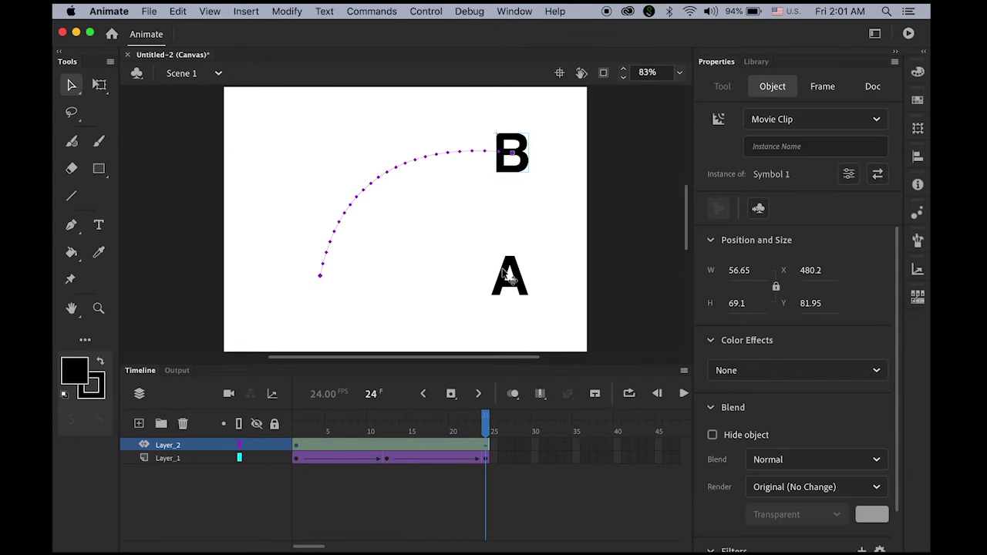
pyautogui.moveTo(487, 424); pyautogui.dragTo(285, 423)
pyautogui.press('Return')
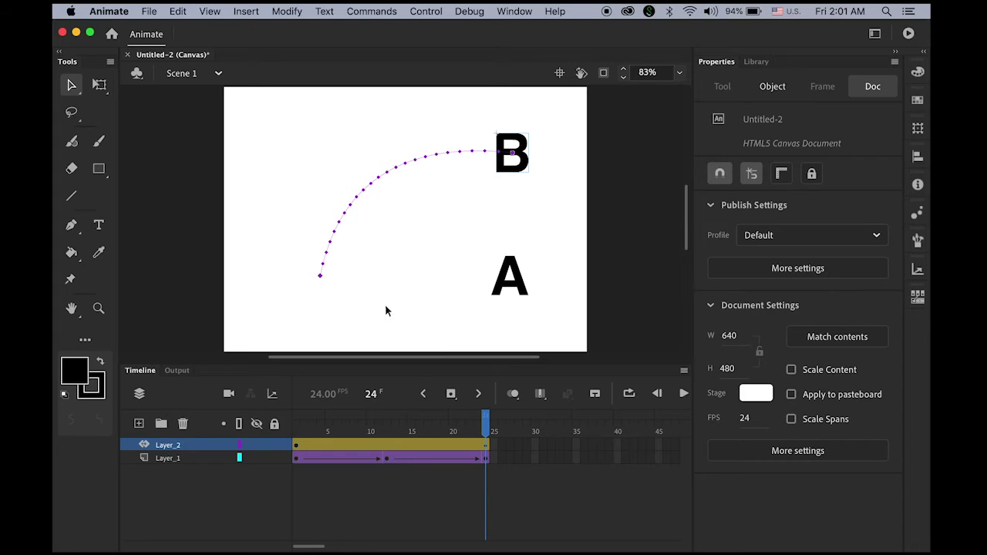
pyautogui.press('Return')
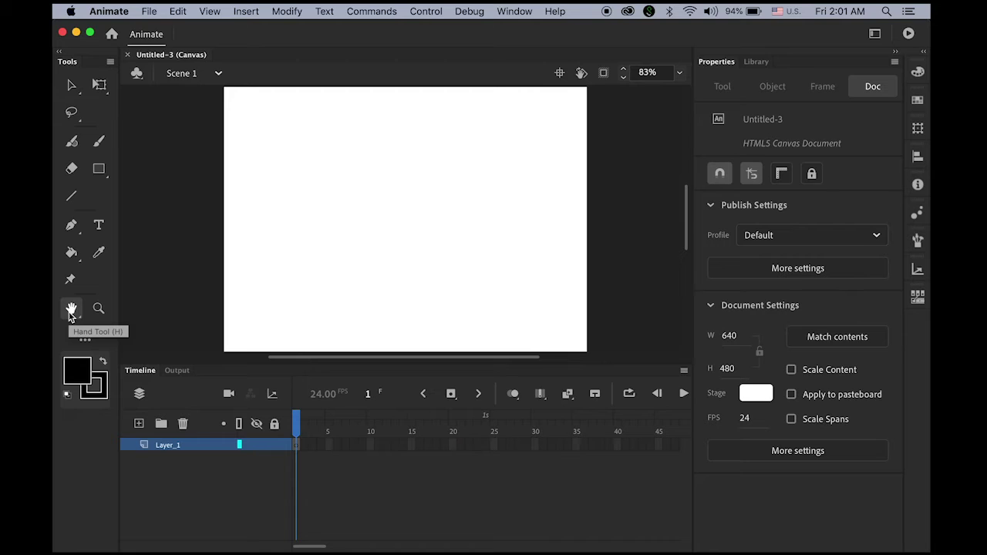
# Switch from the Hand tool to the Text tool for the blank Untitled-3 stage.
pyautogui.click(71, 310)
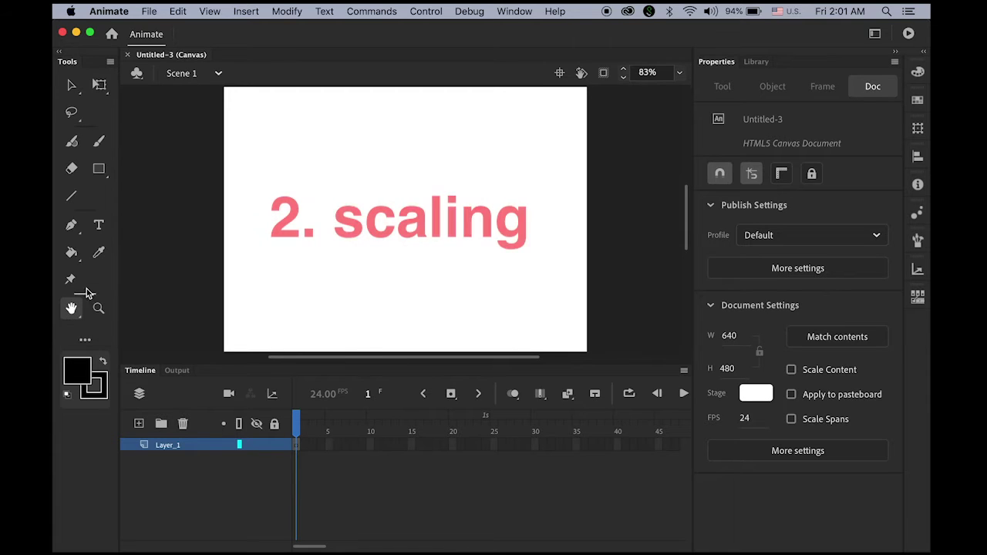
pyautogui.click(99, 225)
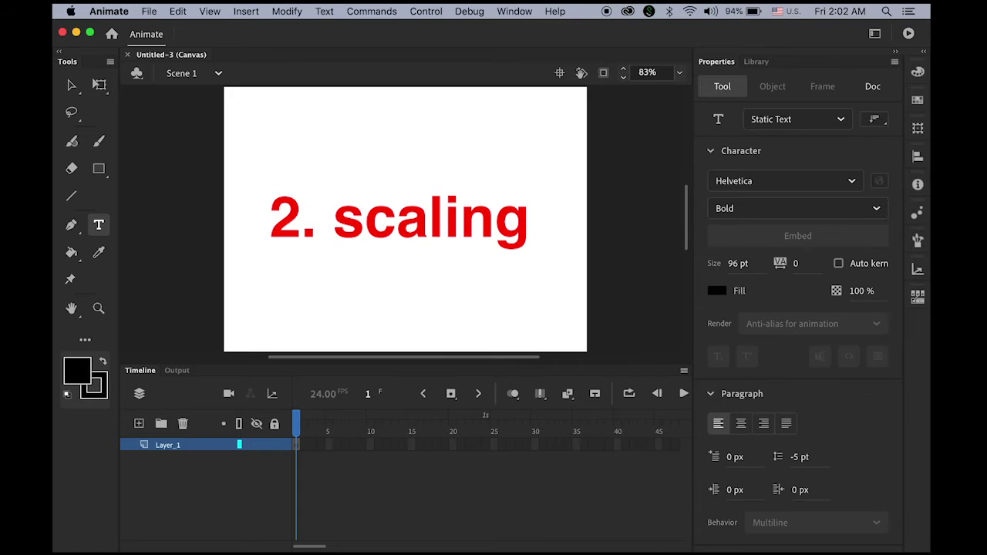
# Type a letter A on the stage, move it toward the centre, and break it apart.
pyautogui.click(367, 213)
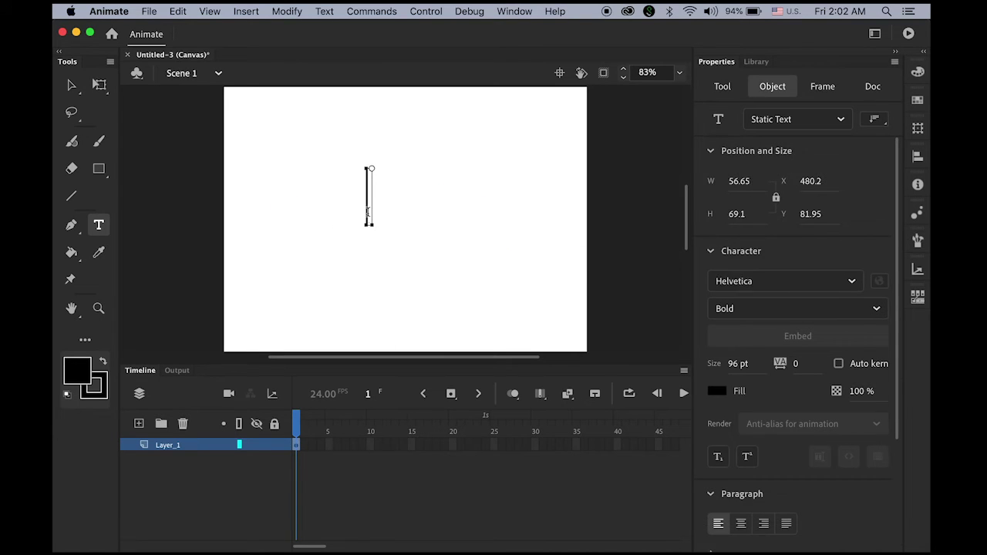
pyautogui.write('A')
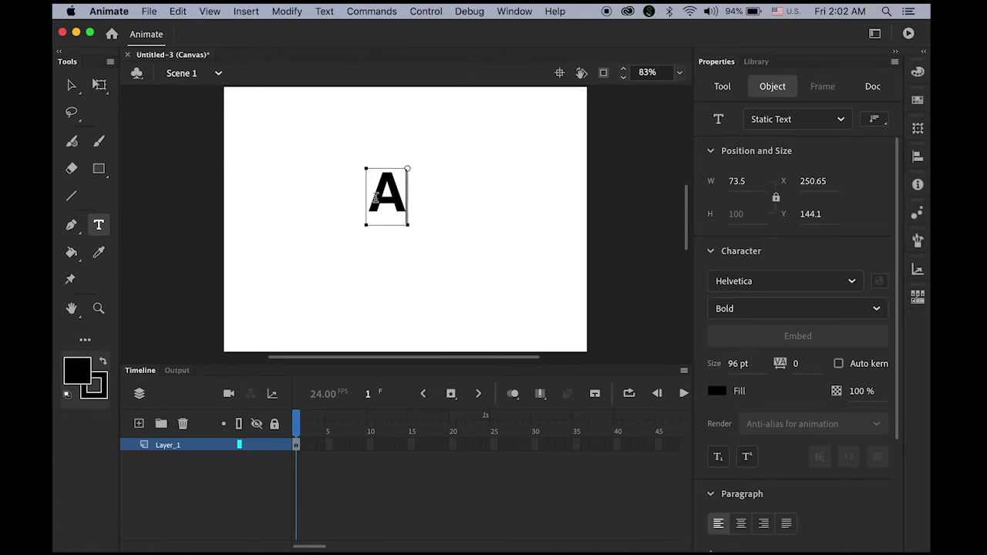
pyautogui.press('Escape')
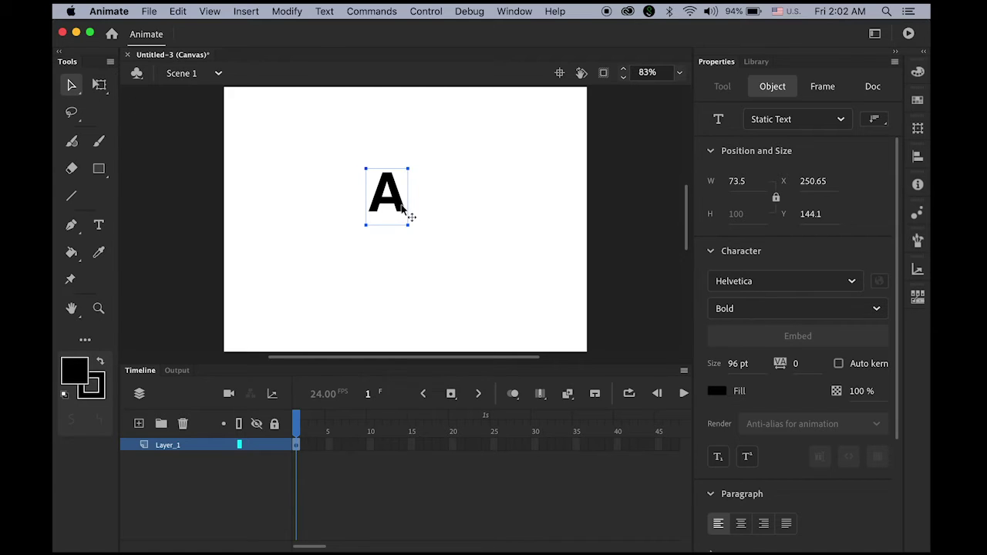
pyautogui.moveTo(402, 207); pyautogui.dragTo(421, 232)
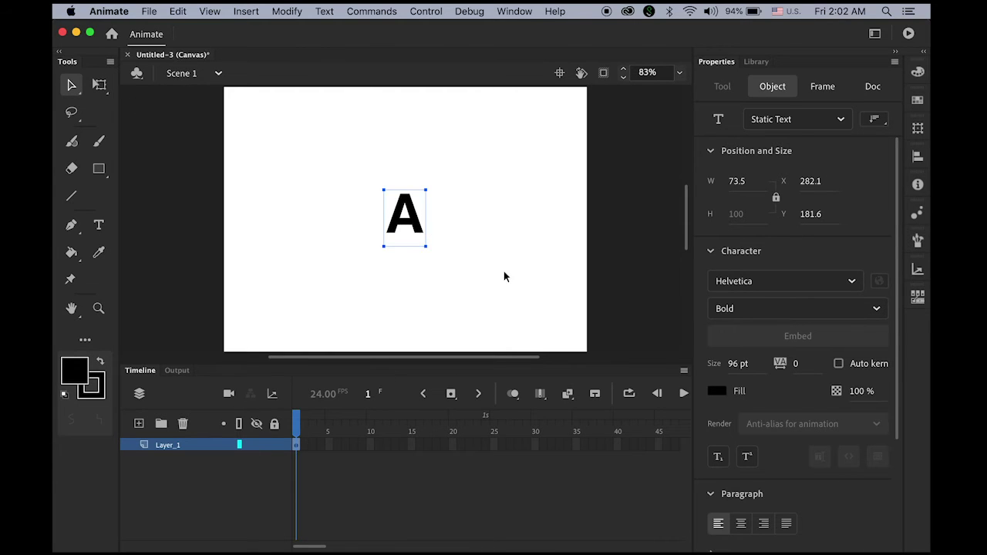
pyautogui.click(286, 11)
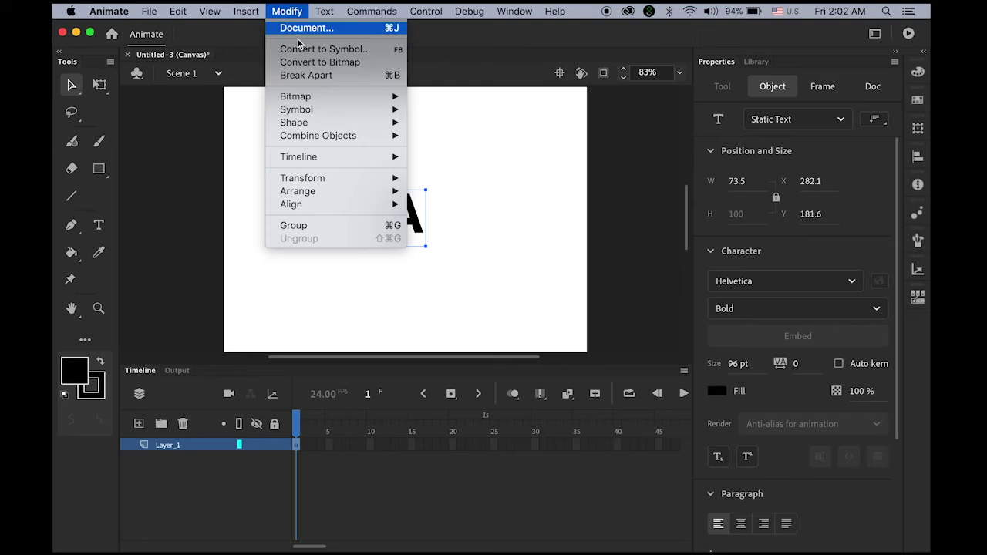
pyautogui.click(306, 75)
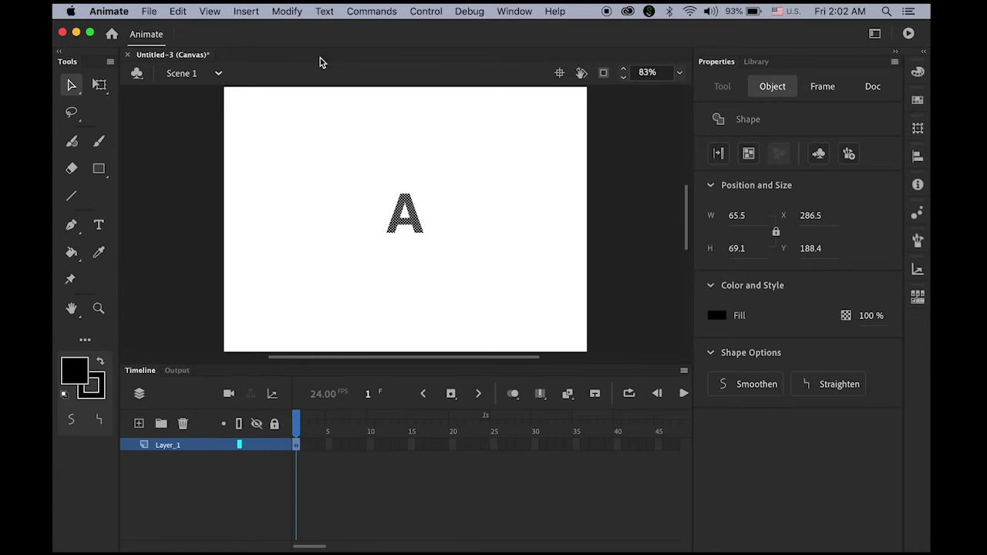
# Add a classic tween to Layer_1 ending at a frame 24 keyframe, preview it, and reselect frame 1.
pyautogui.click(295, 449)
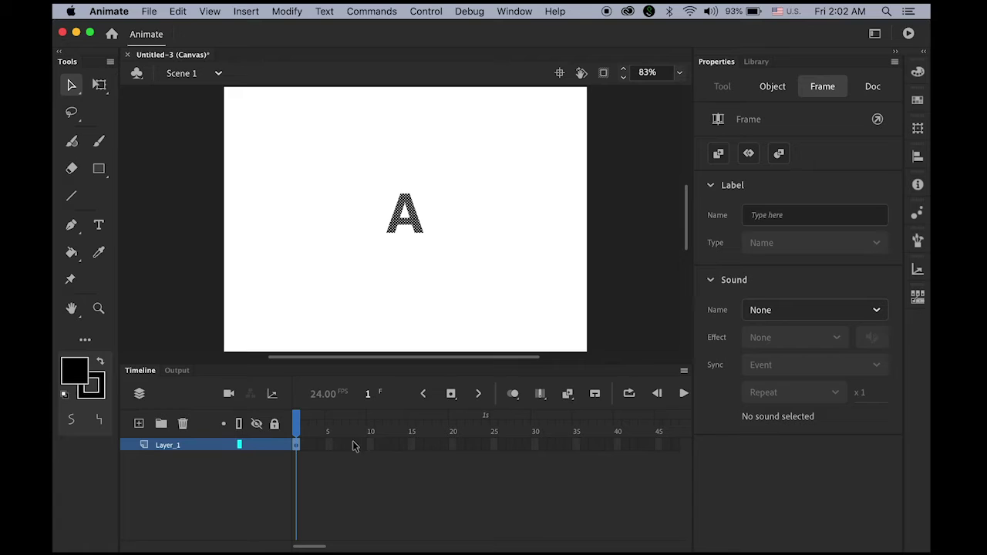
pyautogui.click(246, 10)
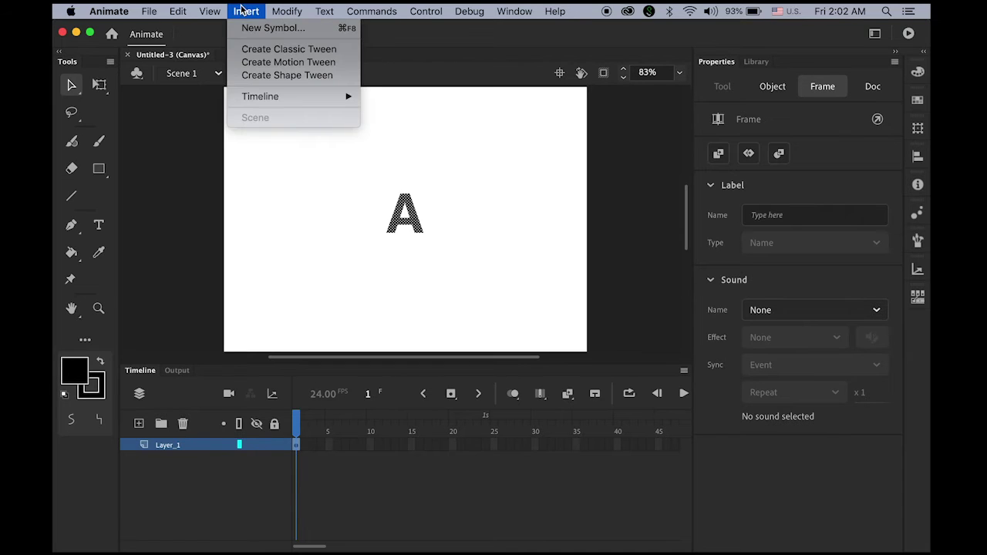
pyautogui.click(287, 51)
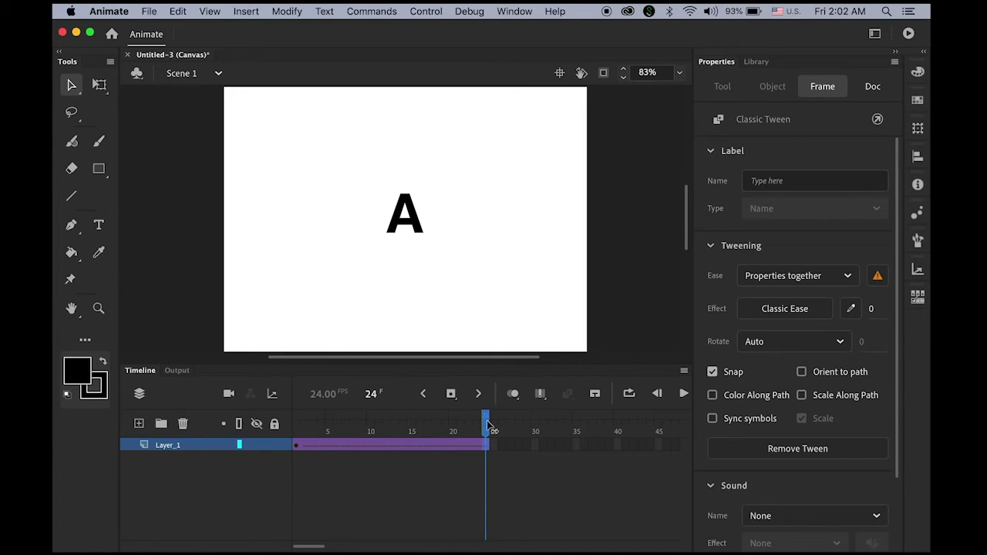
pyautogui.click(451, 394)
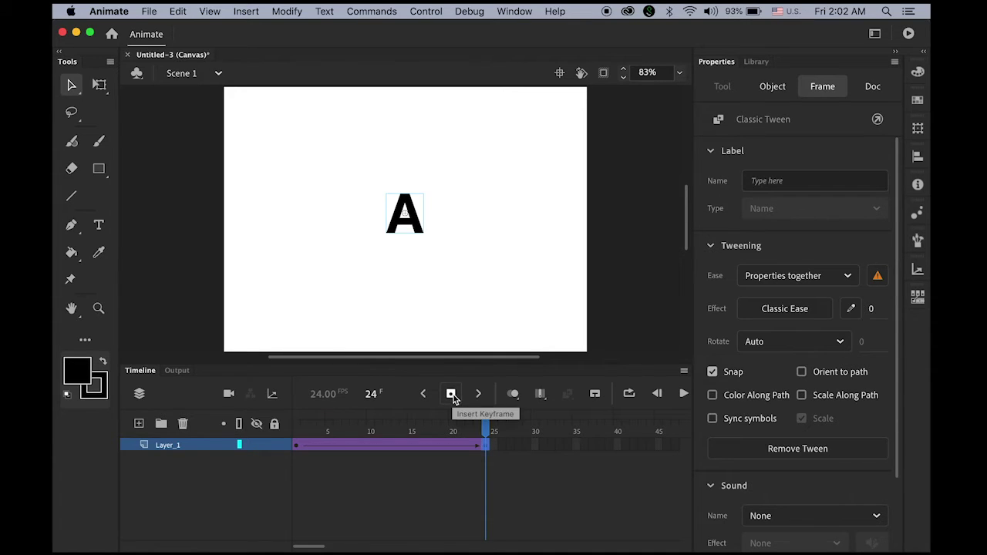
pyautogui.moveTo(485, 432); pyautogui.dragTo(255, 444)
pyautogui.click(369, 477)
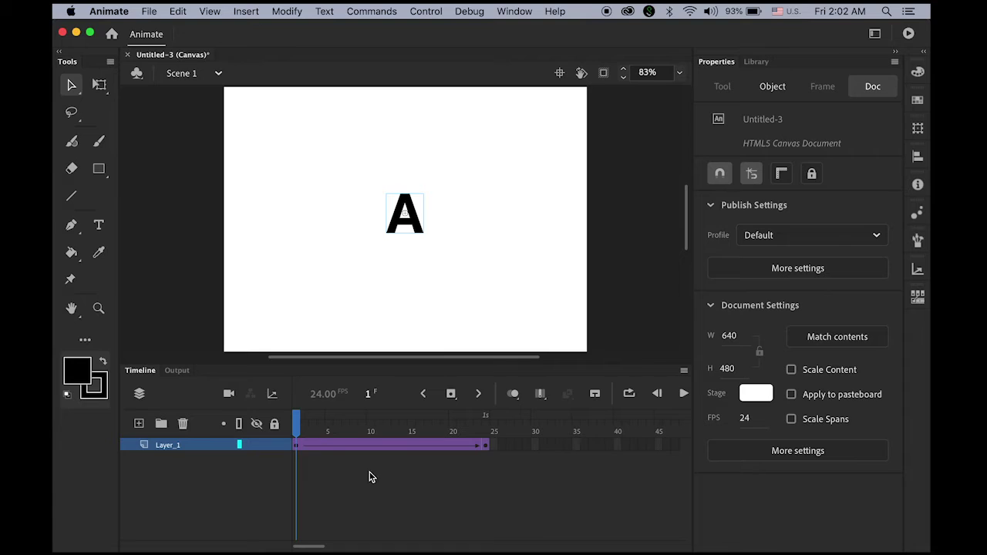
pyautogui.click(298, 447)
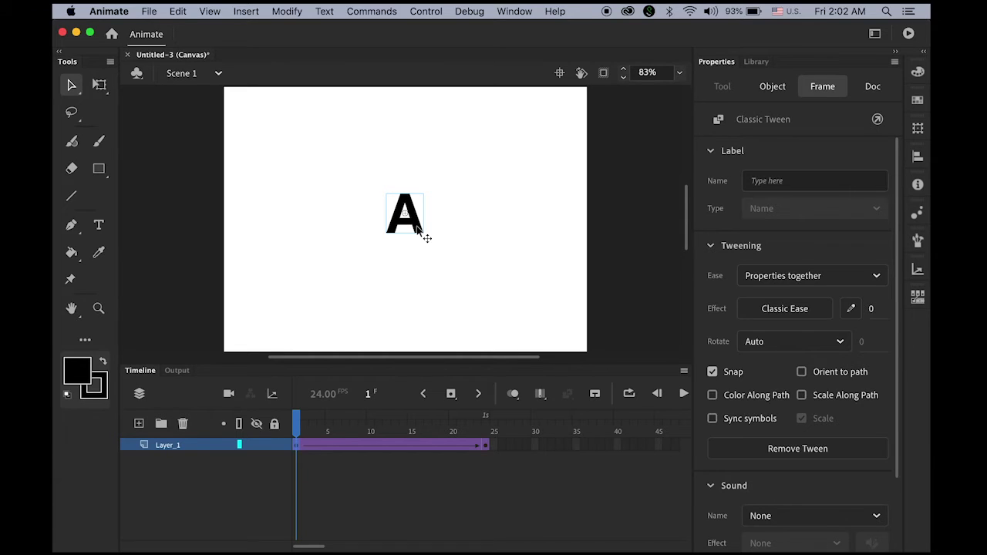
# Scale the letter A at frame 1 up to about 400 wide so it nearly fills the stage.
pyautogui.click(418, 230)
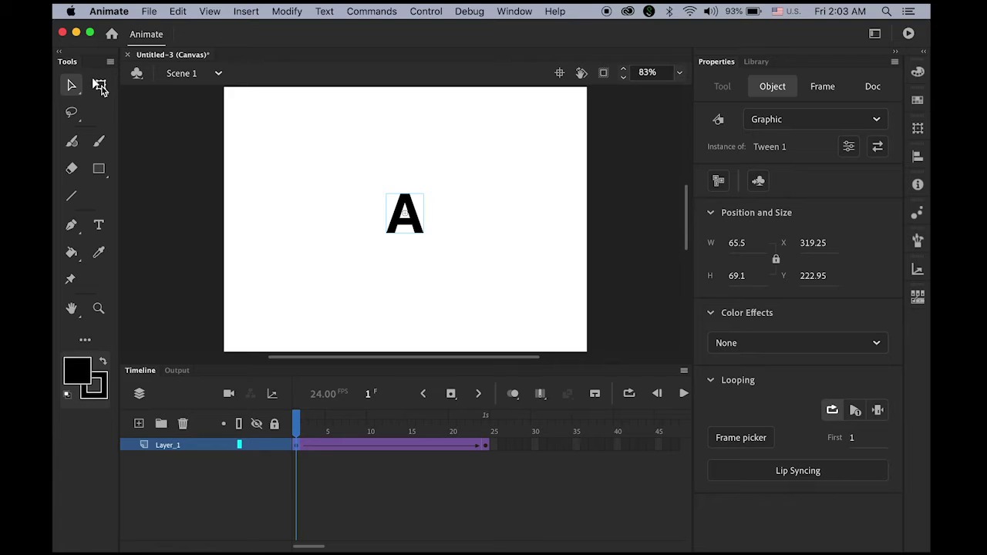
pyautogui.click(100, 86)
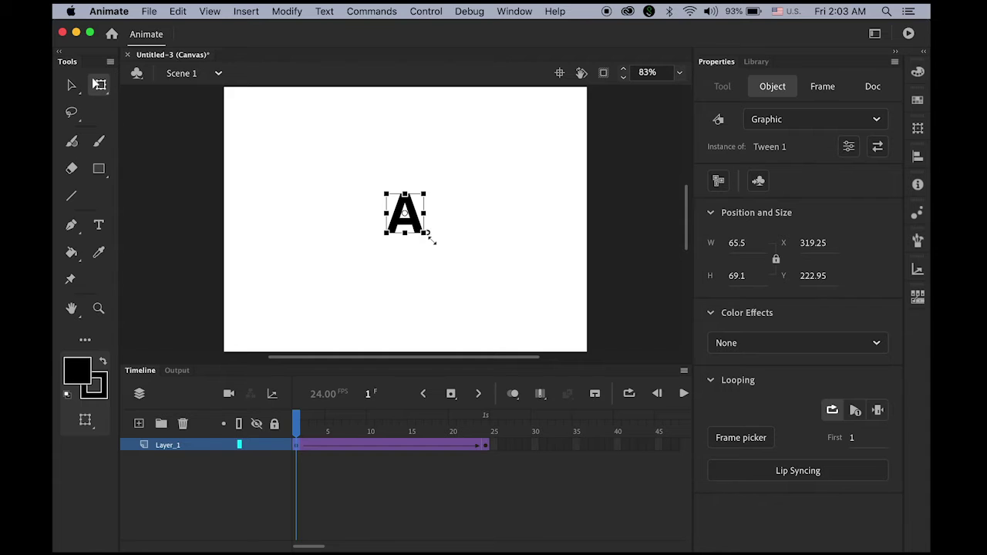
pyautogui.moveTo(432, 241); pyautogui.dragTo(556, 337)
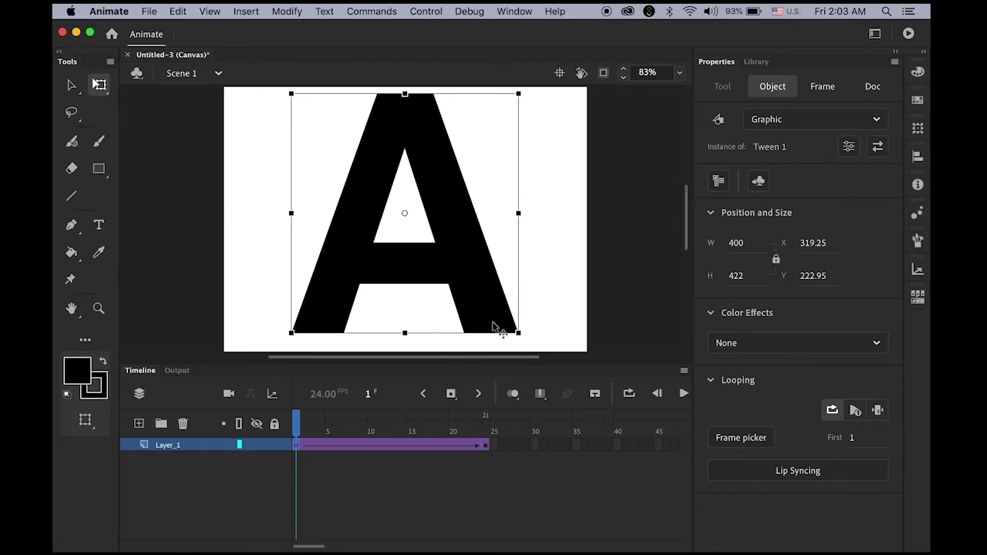
# Scrub between frames 24 and 1, then play the tween to watch the A shrink.
pyautogui.click(486, 449)
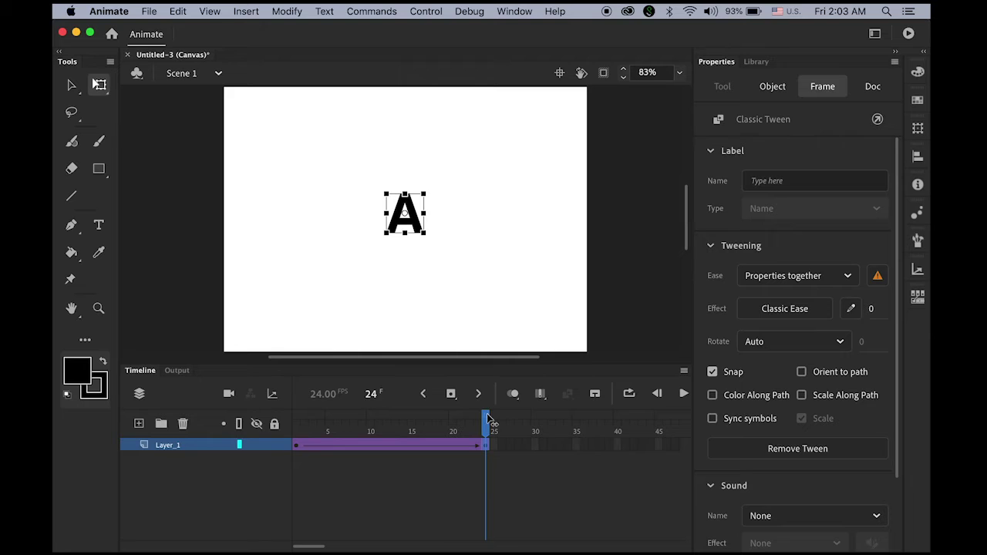
pyautogui.press('v')
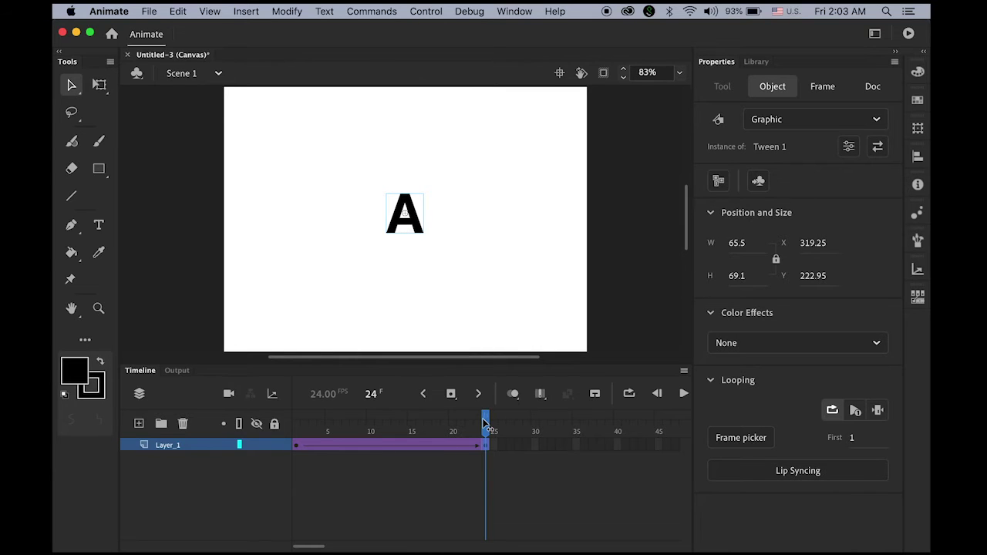
pyautogui.moveTo(485, 423); pyautogui.dragTo(232, 409)
pyautogui.press('Return')
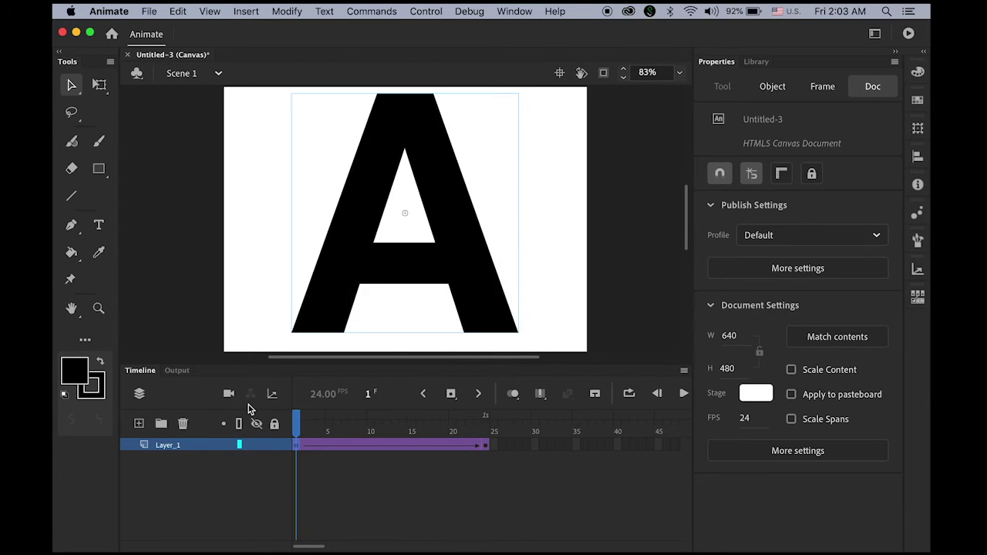
# Stop playback and bring up the Transform panel for the letter A on frame 1.
pyautogui.press('Return')
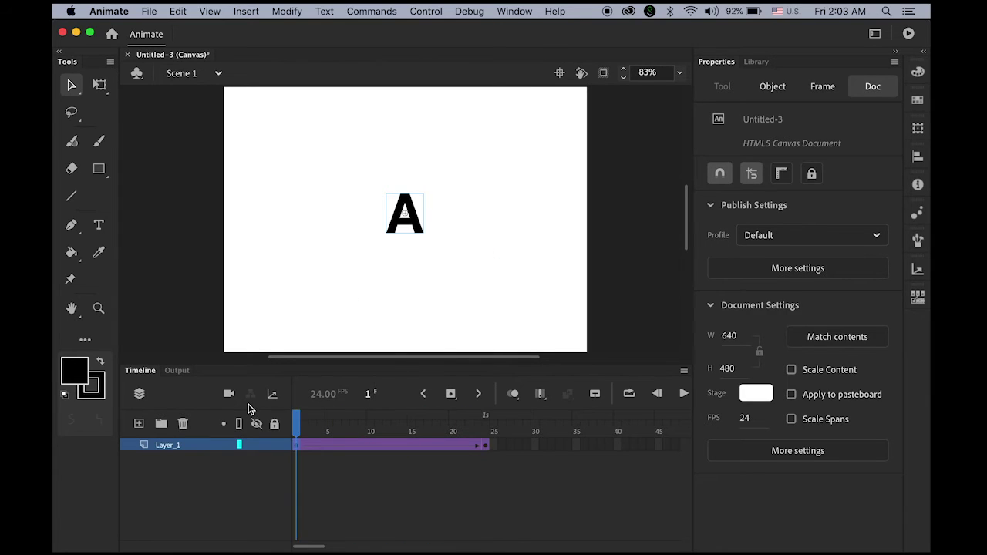
pyautogui.click(298, 446)
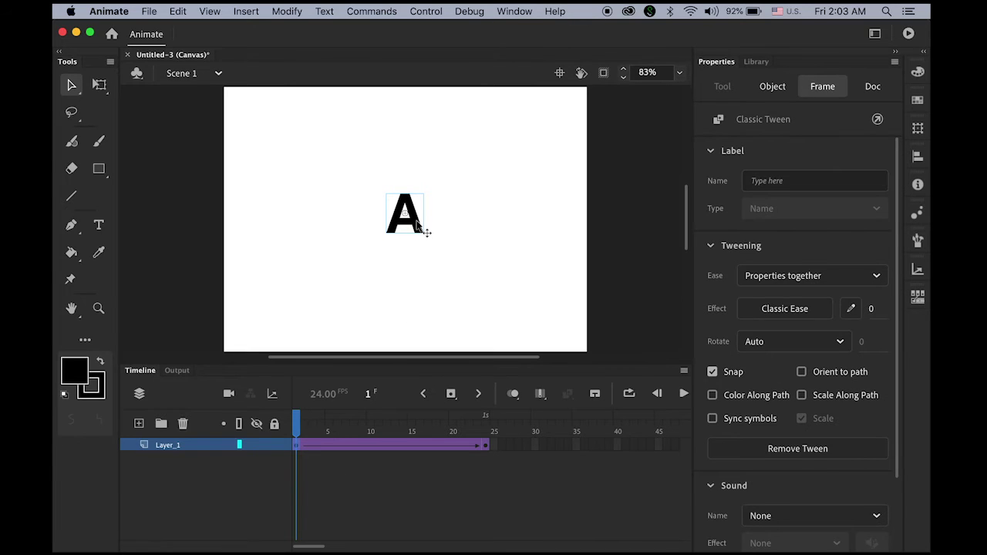
pyautogui.click(417, 224)
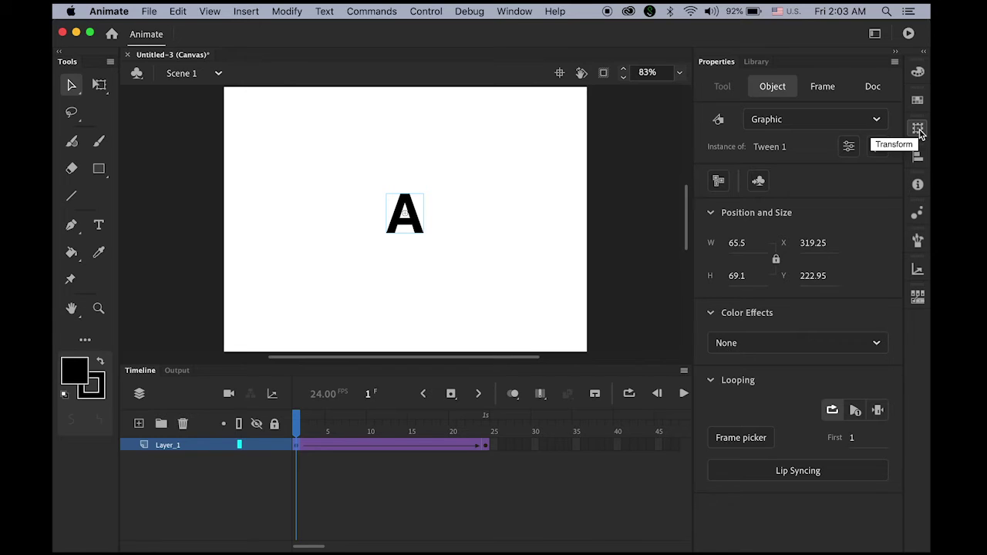
pyautogui.click(518, 10)
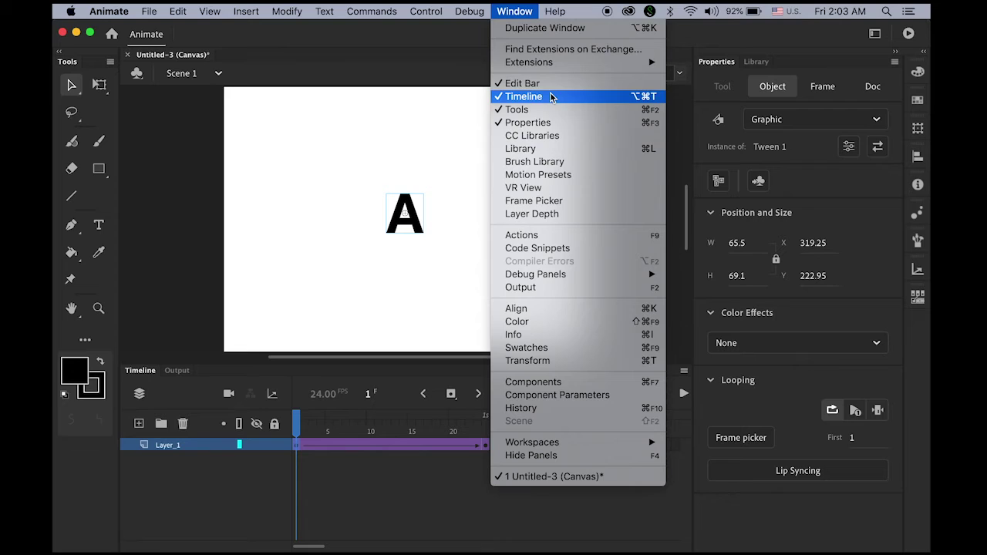
pyautogui.click(584, 363)
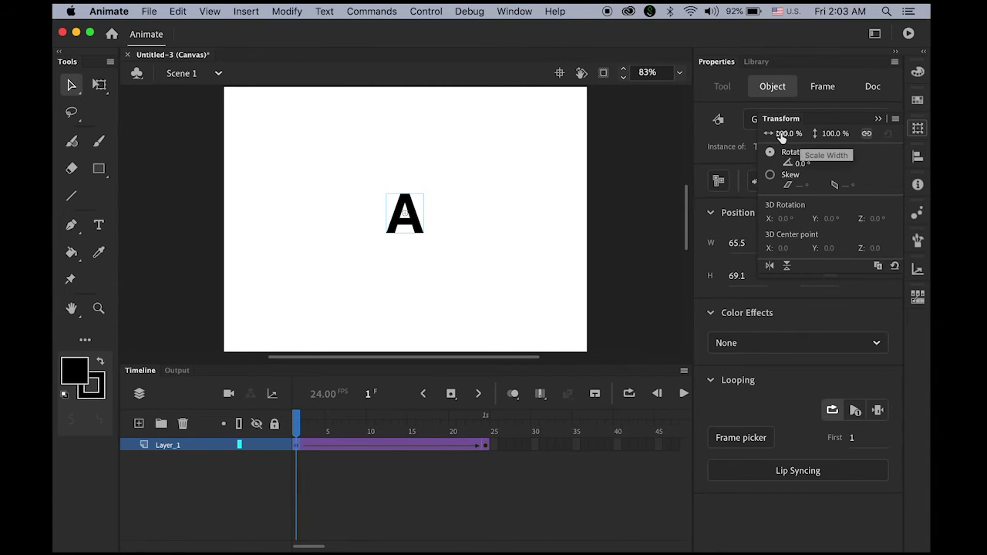
# Scale the A to 500% and preview it shrinking over the tween.
pyautogui.moveTo(781, 136); pyautogui.dragTo(861, 160)
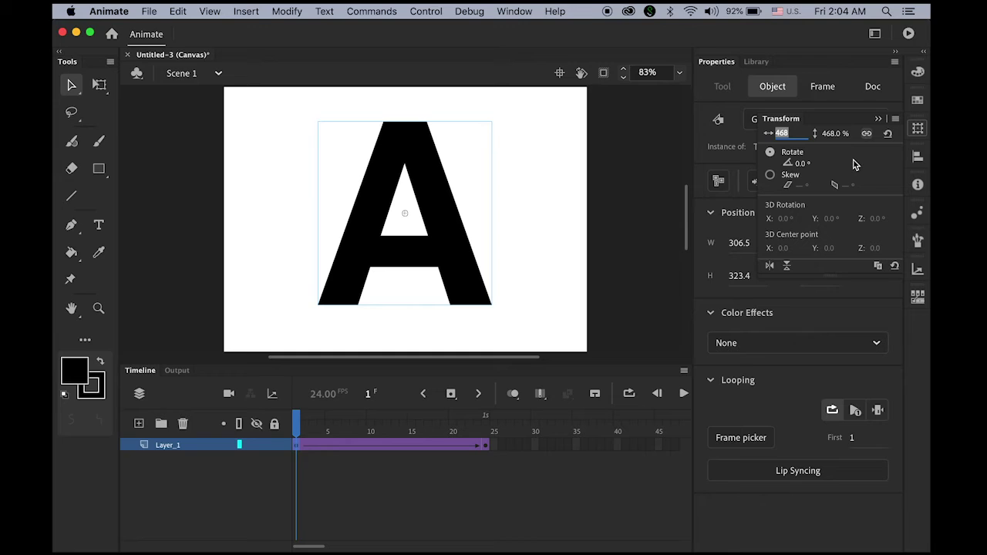
pyautogui.write('500')
pyautogui.press('Return')
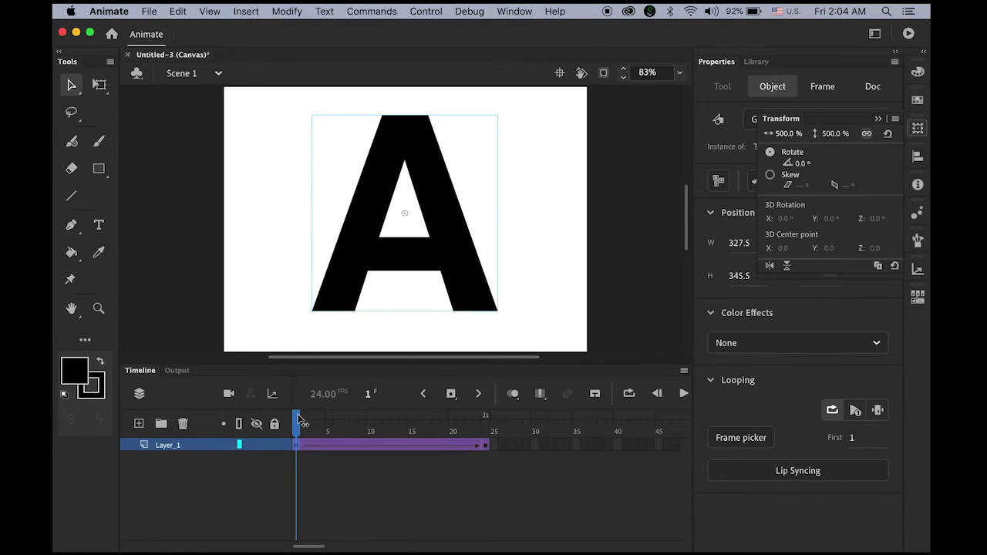
pyautogui.moveTo(301, 420); pyautogui.dragTo(278, 424)
pyautogui.press('Return')
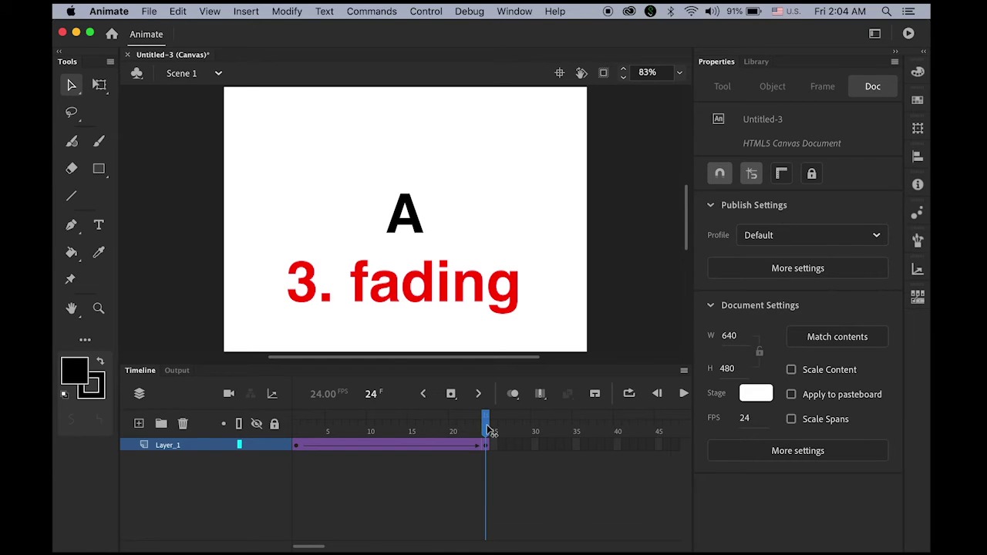
pyautogui.moveTo(488, 431); pyautogui.dragTo(280, 426)
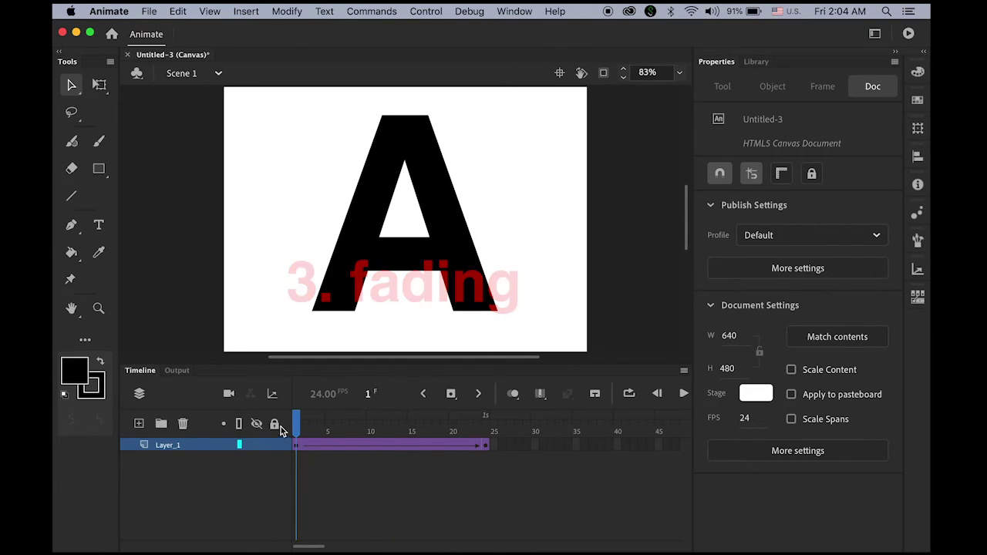
pyautogui.click(451, 267)
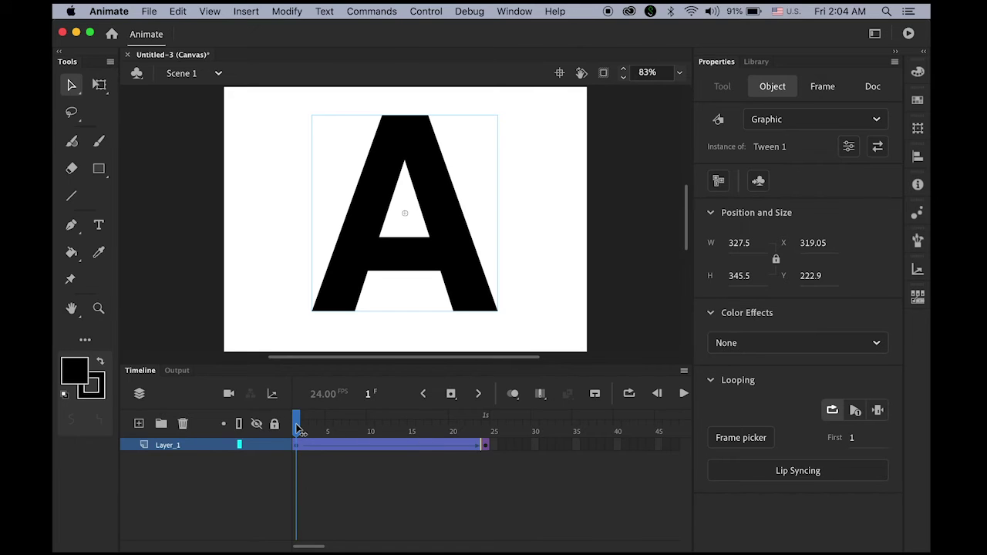
# Give the A at frame 1 an Alpha colour effect so it starts nearly transparent.
pyautogui.moveTo(299, 430)
pyautogui.mouseDown()
pyautogui.moveTo(458, 450)
pyautogui.moveTo(289, 436)
pyautogui.mouseUp()
pyautogui.click(300, 454)
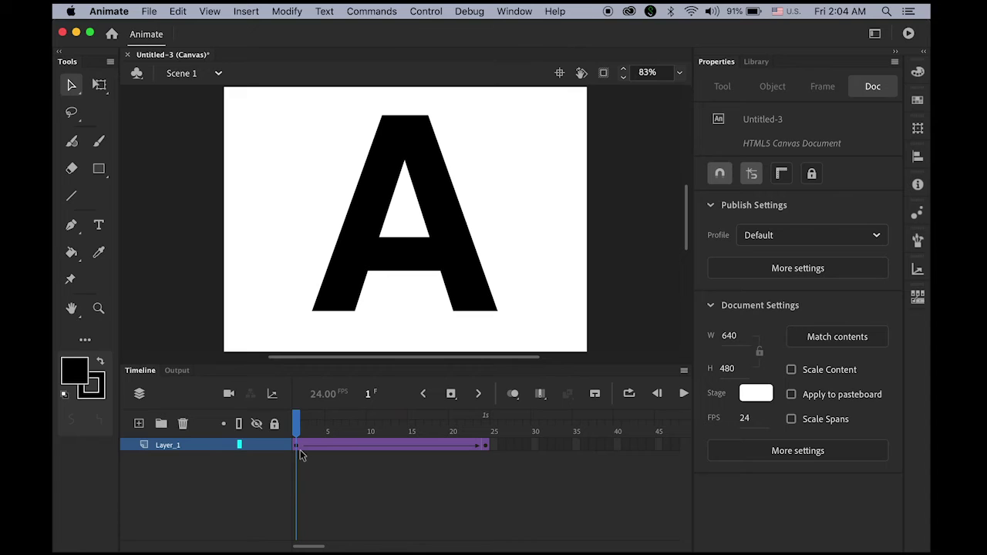
pyautogui.click(298, 449)
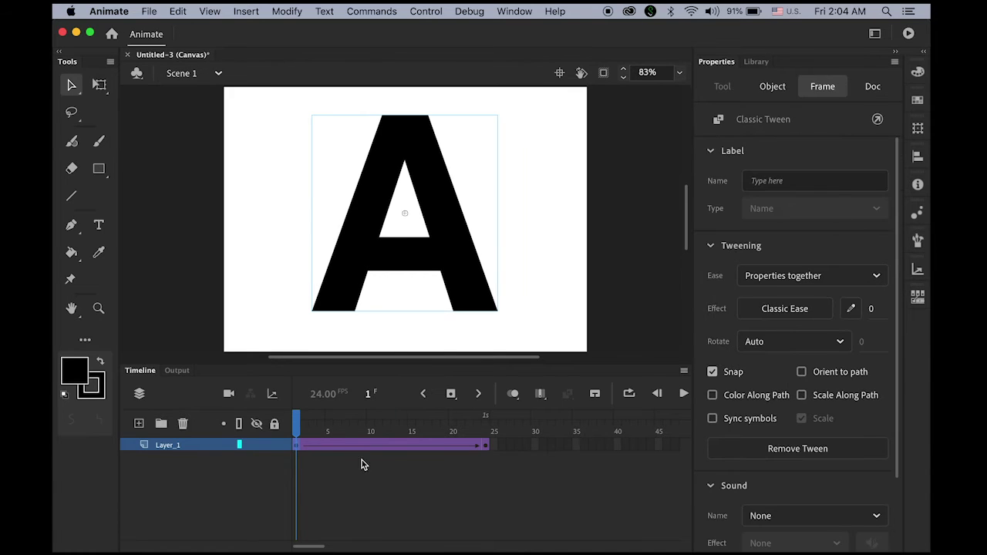
pyautogui.click(460, 258)
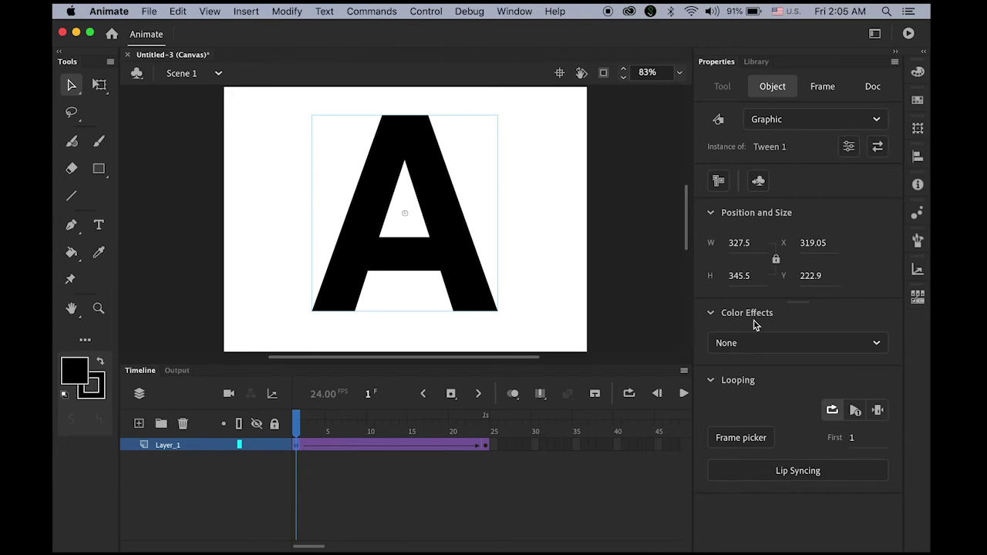
pyautogui.click(877, 346)
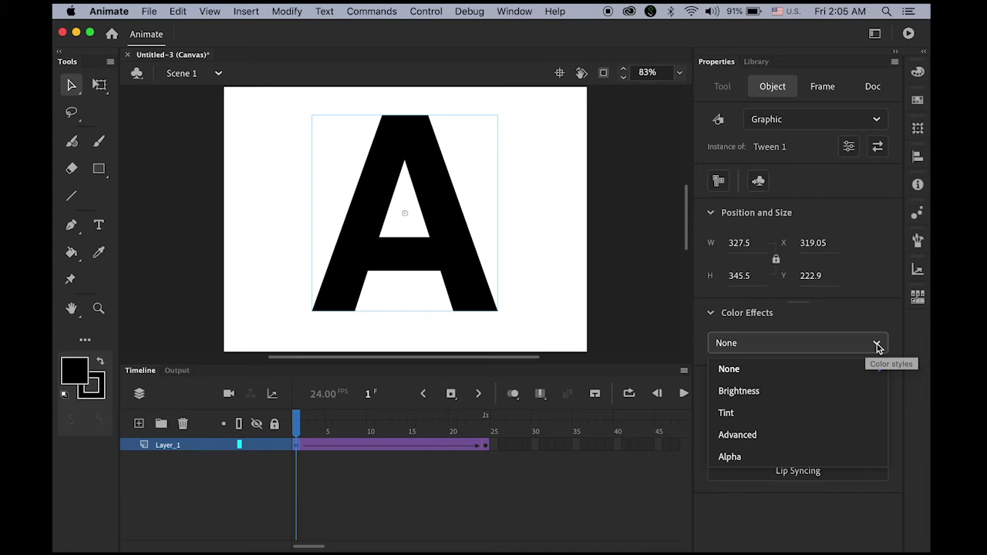
pyautogui.click(779, 461)
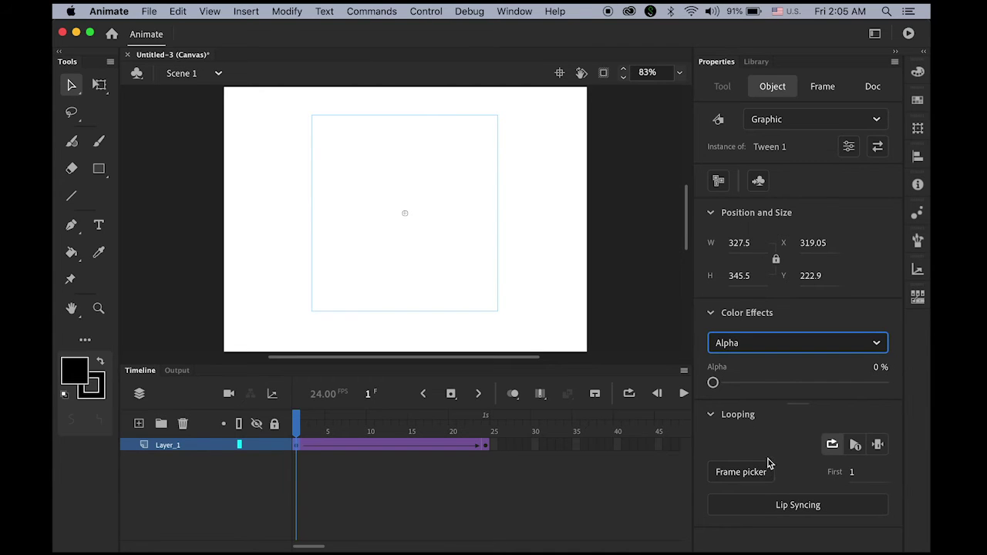
pyautogui.moveTo(716, 384); pyautogui.dragTo(594, 398)
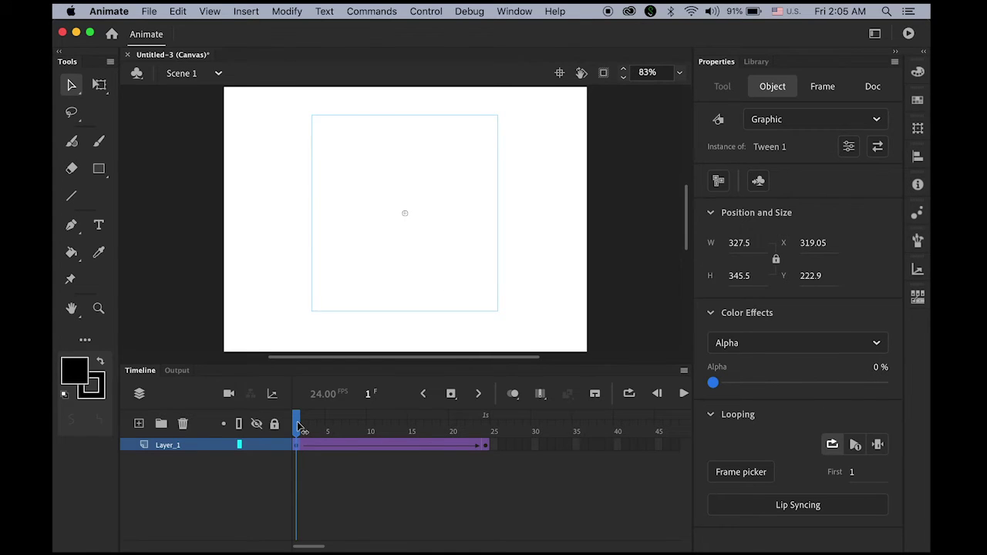
# Scrub the tween and check the solid A at frame 24.
pyautogui.click(321, 429)
pyautogui.moveTo(337, 428); pyautogui.dragTo(484, 429)
pyautogui.click(484, 454)
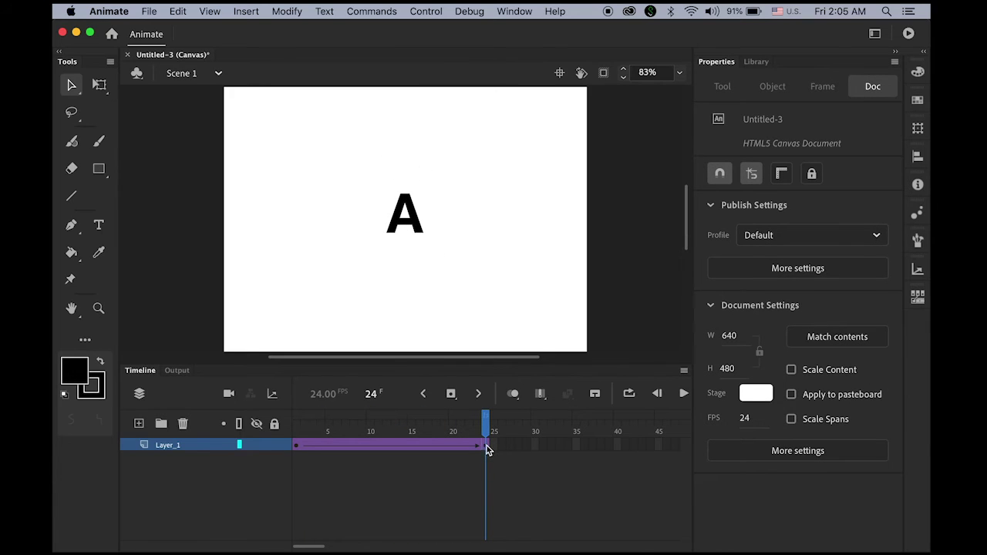
pyautogui.click(422, 228)
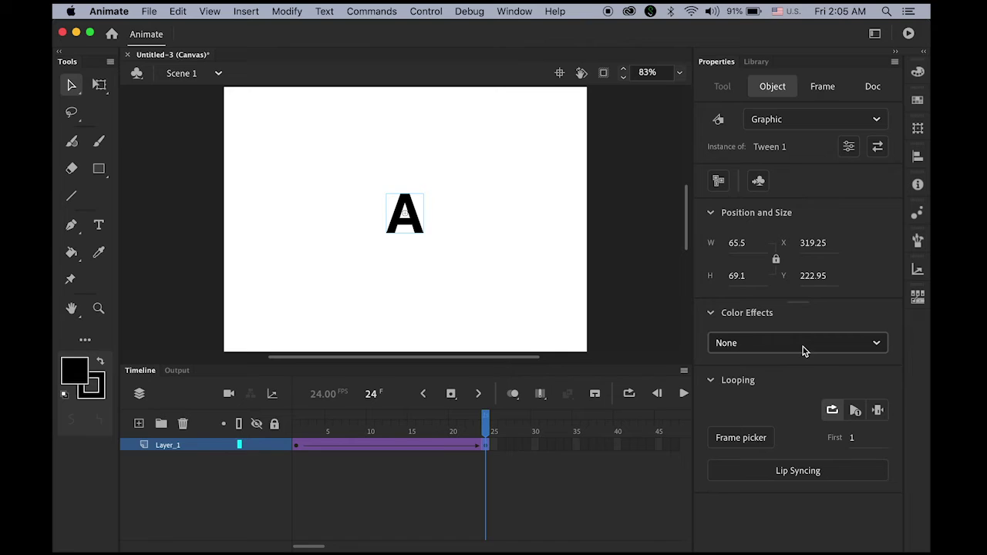
pyautogui.moveTo(486, 428); pyautogui.dragTo(297, 429)
pyautogui.click(244, 405)
# Play the tween repeatedly to watch the A shrink and darken.
pyautogui.press('Return')
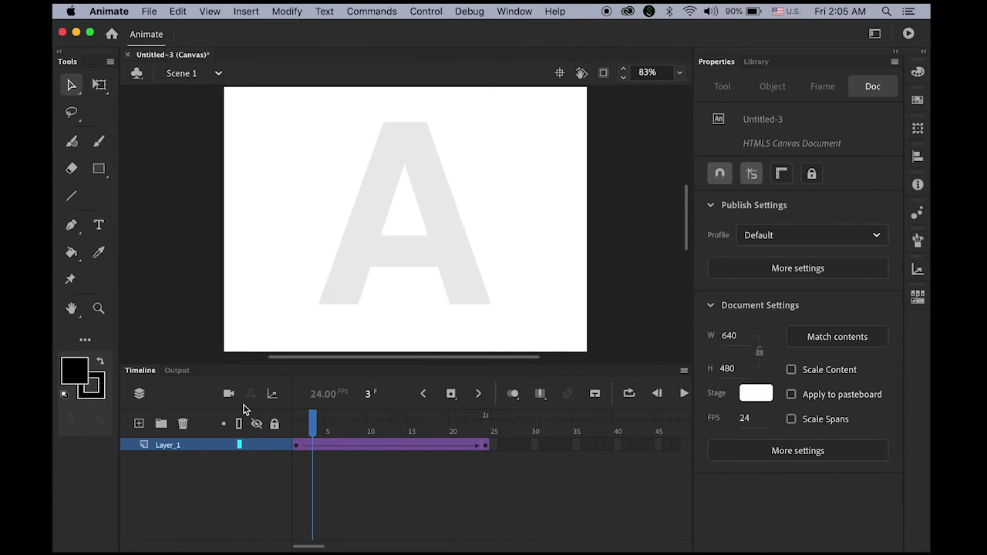
pyautogui.press('Return')
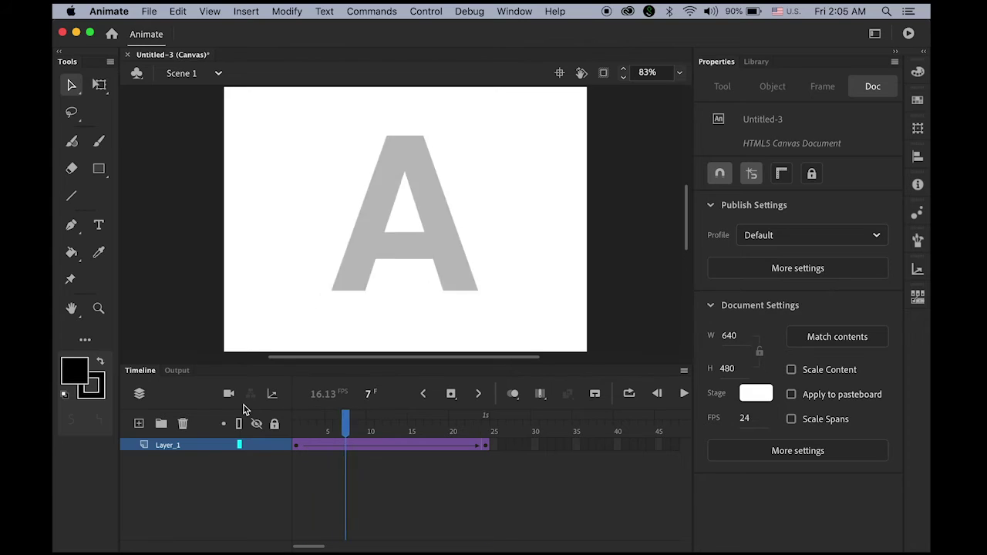
pyautogui.press('Return')
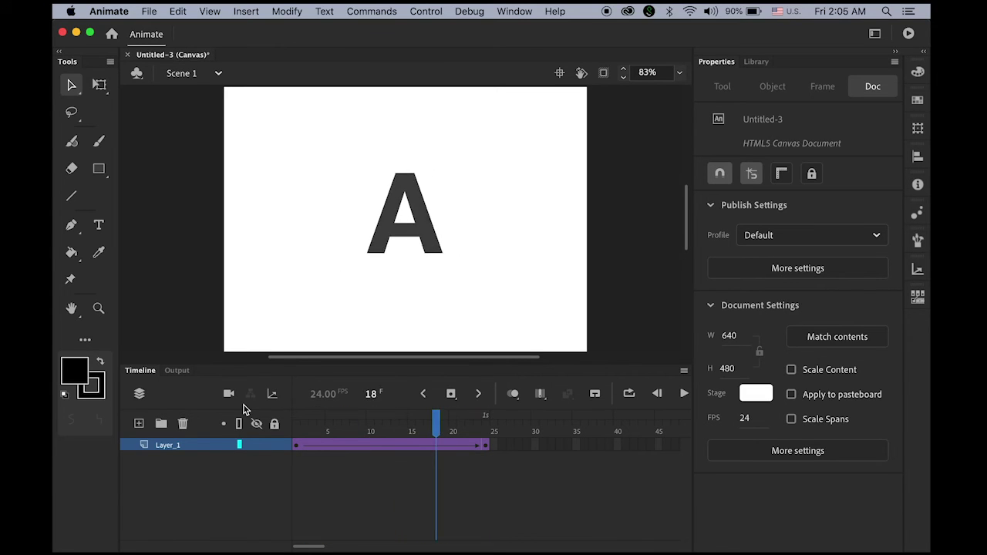
pyautogui.press('Return')
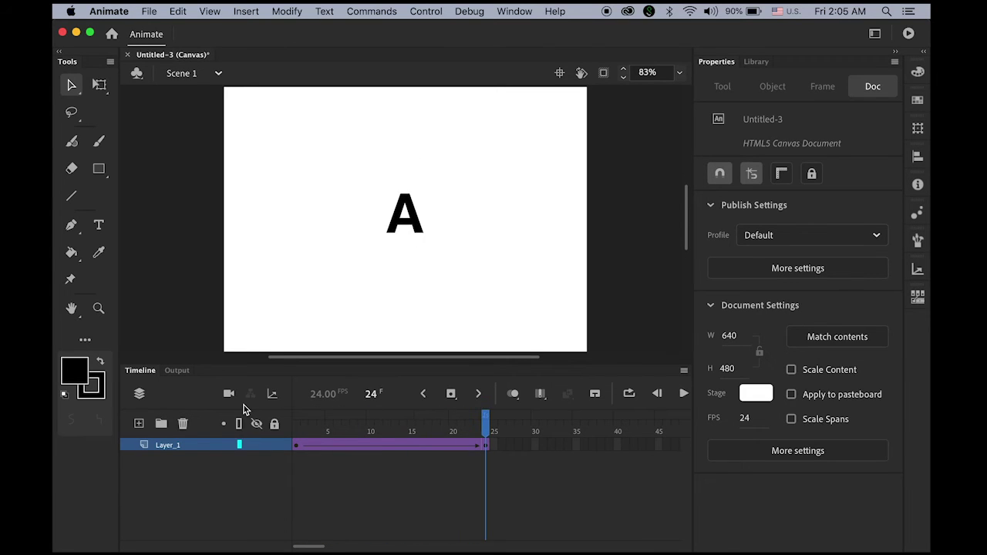
pyautogui.press('Return')
# Add a keyframe at frame 48 on Layer_1 to extend the tween.
pyautogui.moveTo(308, 546); pyautogui.dragTo(311, 545)
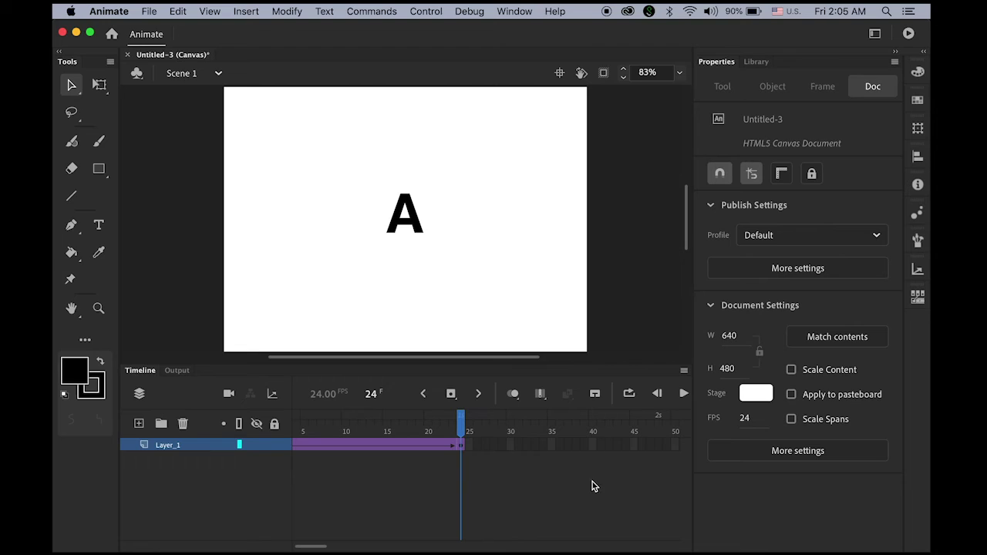
pyautogui.click(658, 445)
pyautogui.press('F6')
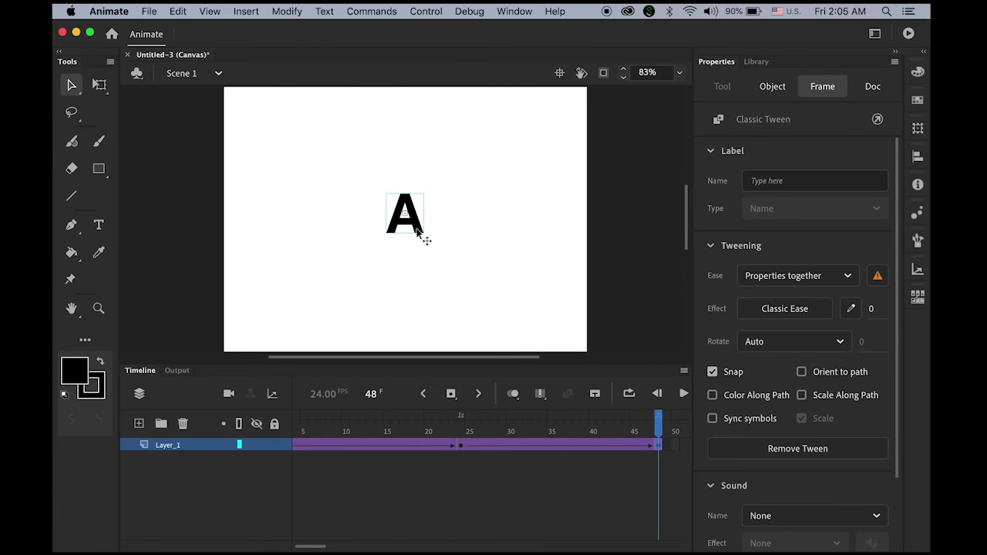
pyautogui.moveTo(659, 429); pyautogui.dragTo(452, 452)
# Set the A's Alpha colour effect to 0% at frame 48.
pyautogui.click(358, 453)
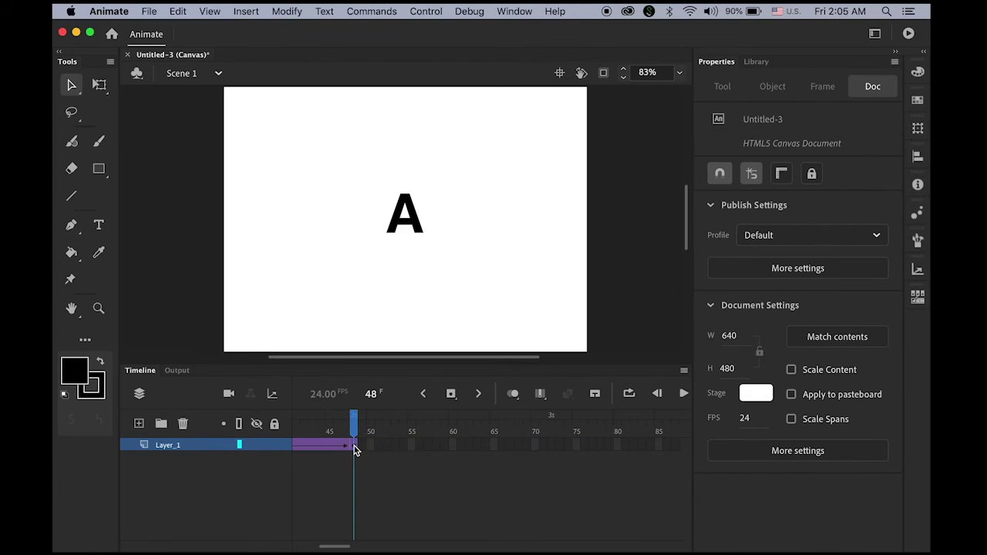
pyautogui.click(355, 449)
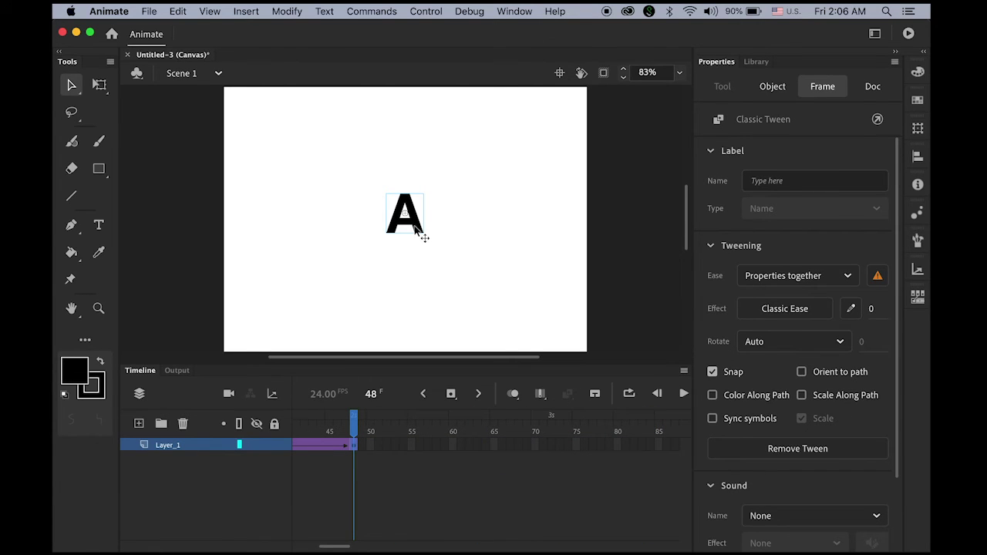
pyautogui.click(415, 225)
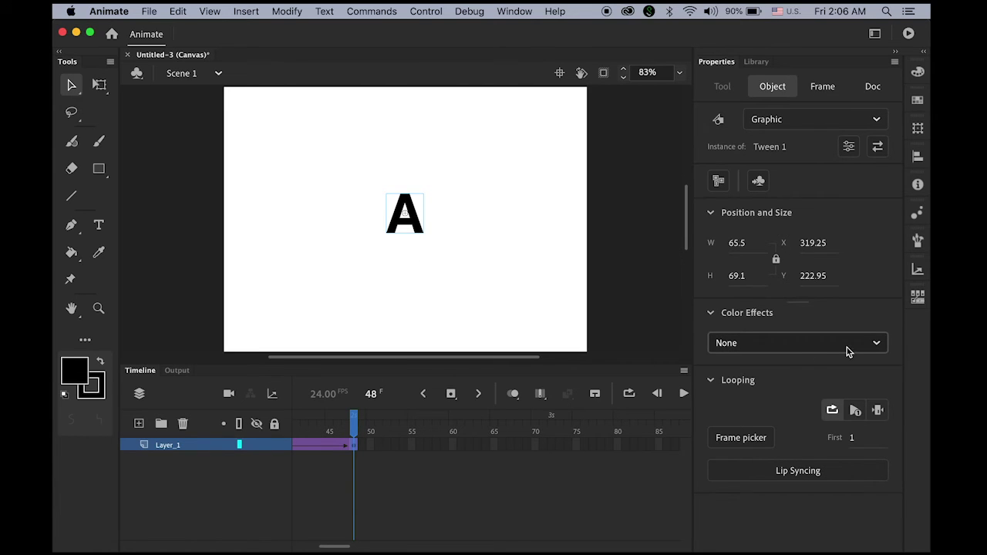
pyautogui.click(874, 348)
pyautogui.click(767, 455)
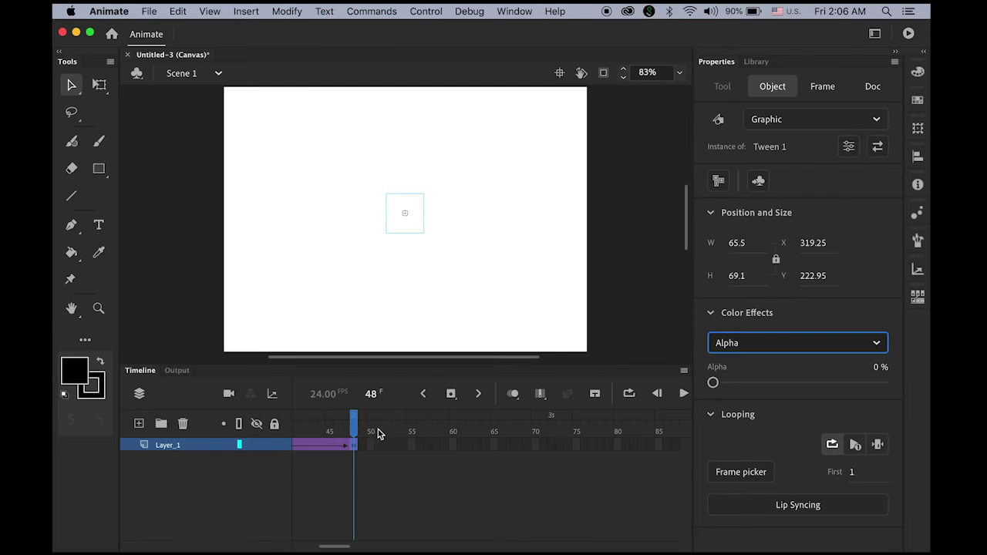
# Rewind to frame 1 and play the fade-out animation several times.
pyautogui.moveTo(354, 420); pyautogui.dragTo(97, 399)
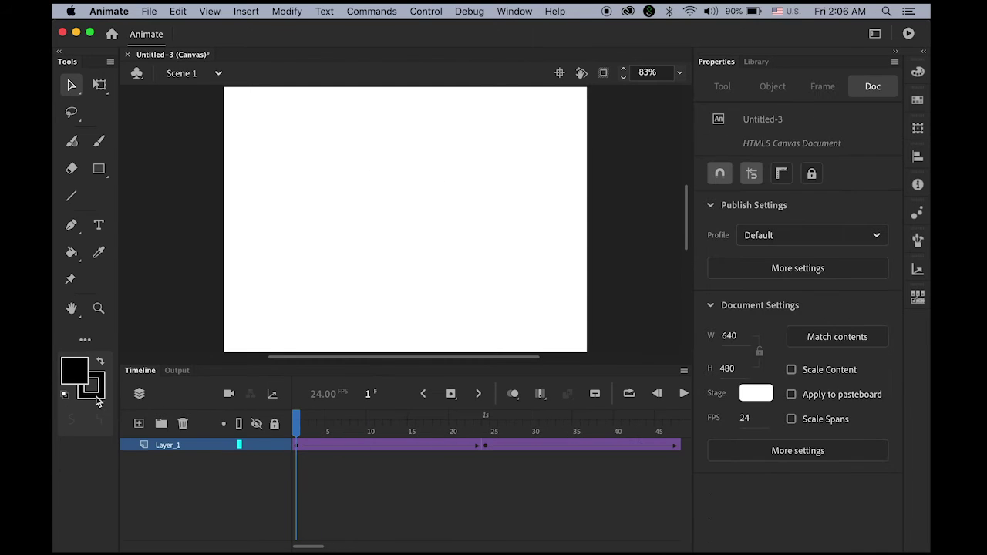
pyautogui.press('Return')
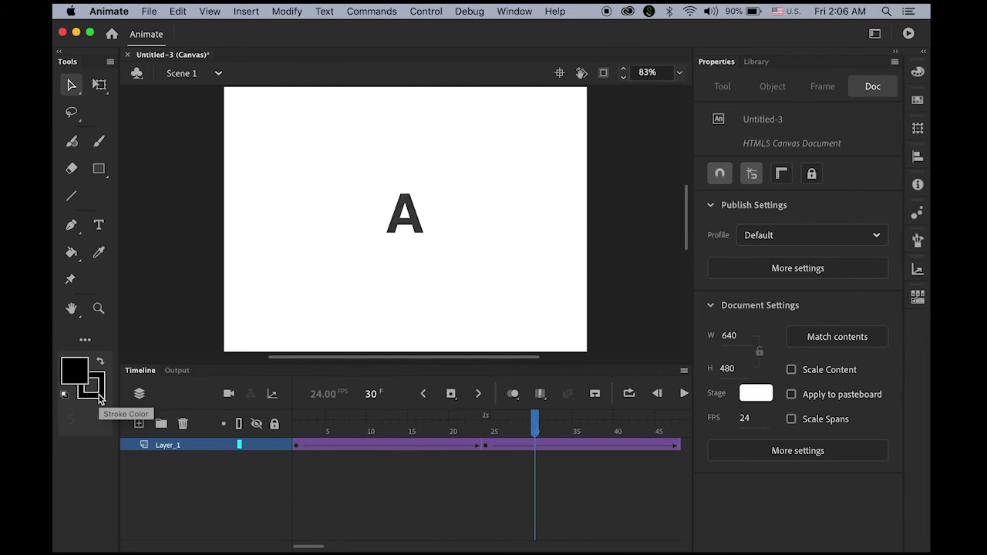
pyautogui.press('Return')
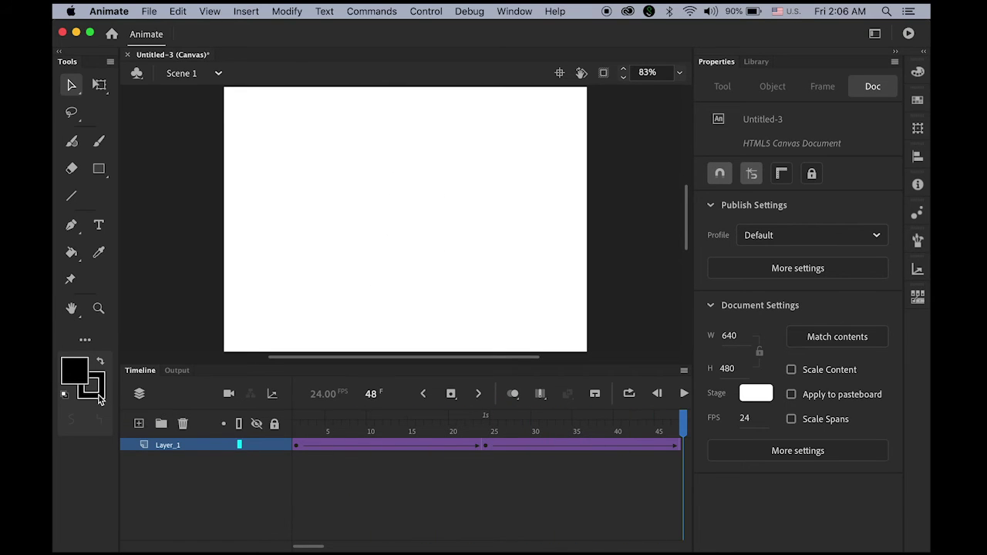
pyautogui.press('Return')
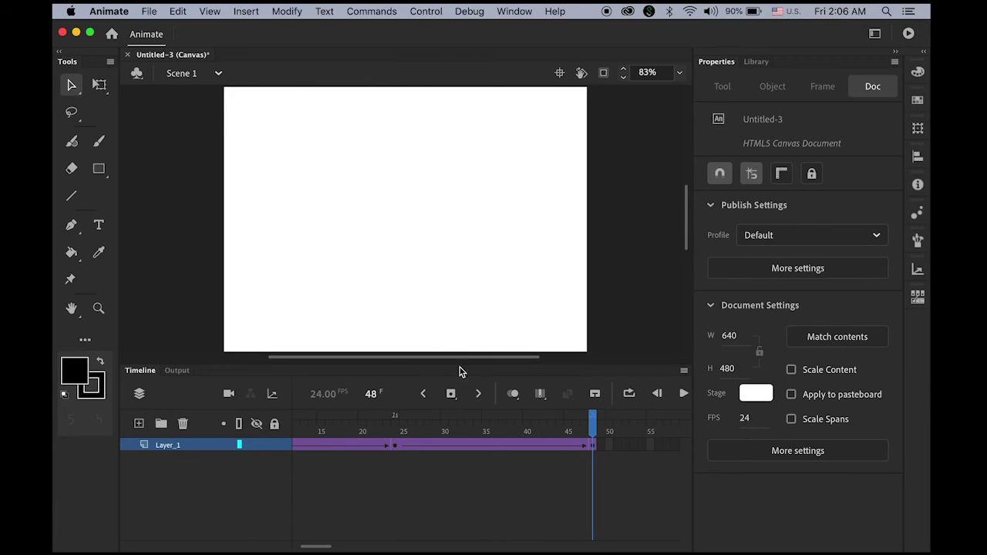
# At frame 48, enlarge the invisible A to about 191.5 × 202 and preview the grow-and-fade.
pyautogui.click(592, 445)
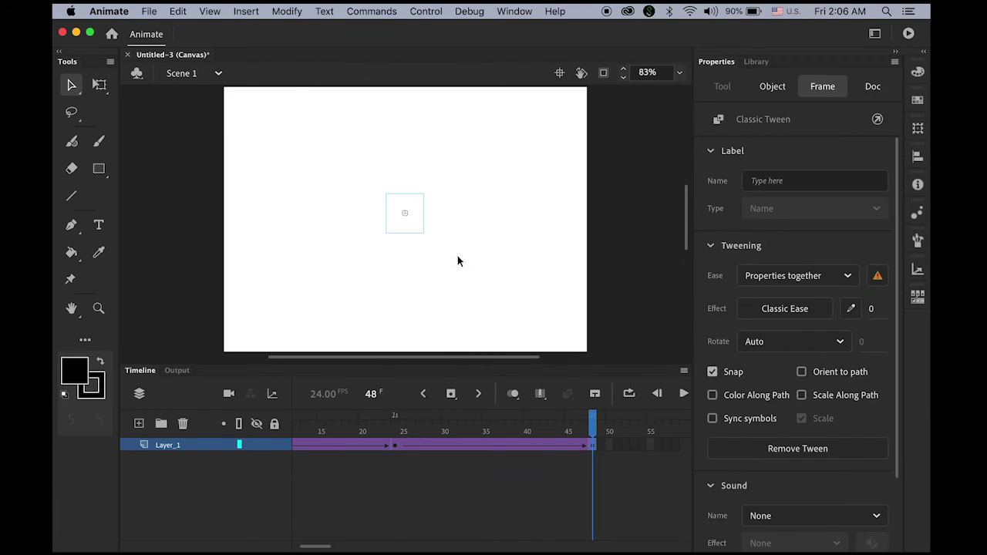
pyautogui.click(406, 229)
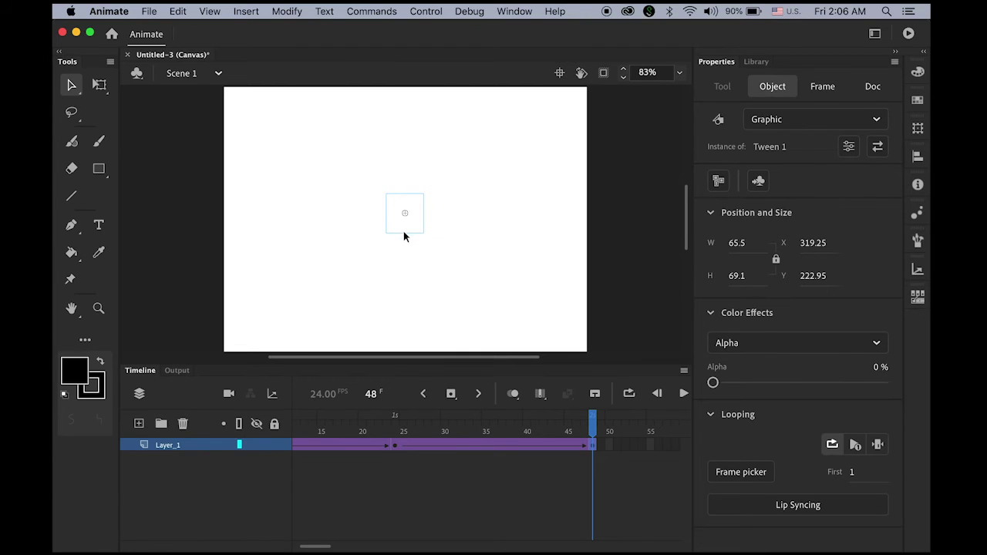
pyautogui.click(102, 88)
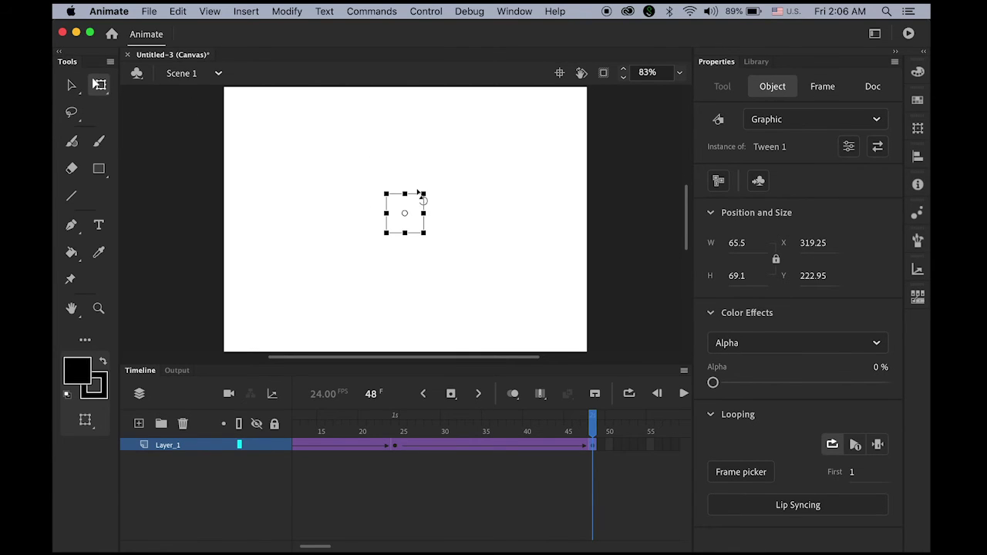
pyautogui.moveTo(428, 187); pyautogui.dragTo(492, 154)
pyautogui.press('Return')
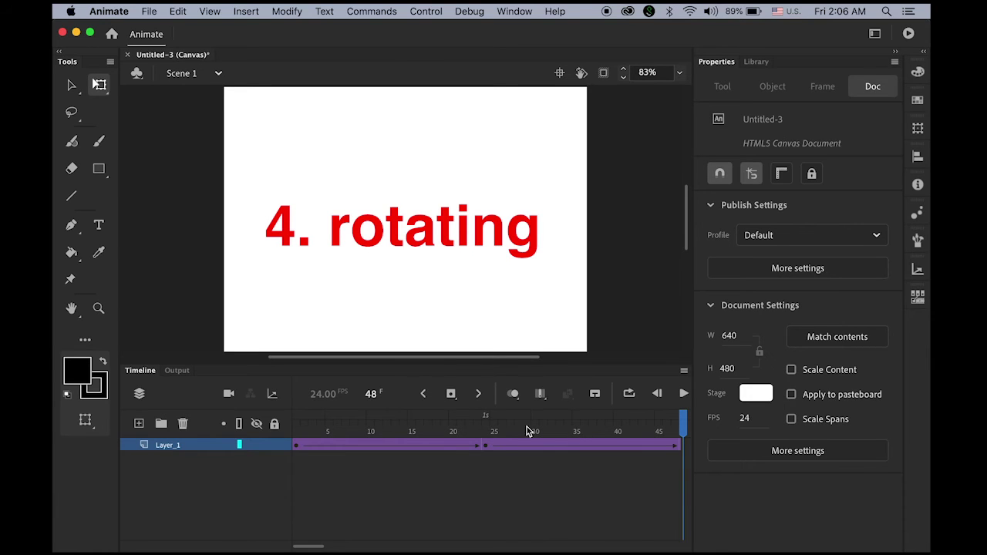
# Rotate the A at the frame 24 keyframe by 90° in the Transform panel.
pyautogui.click(486, 446)
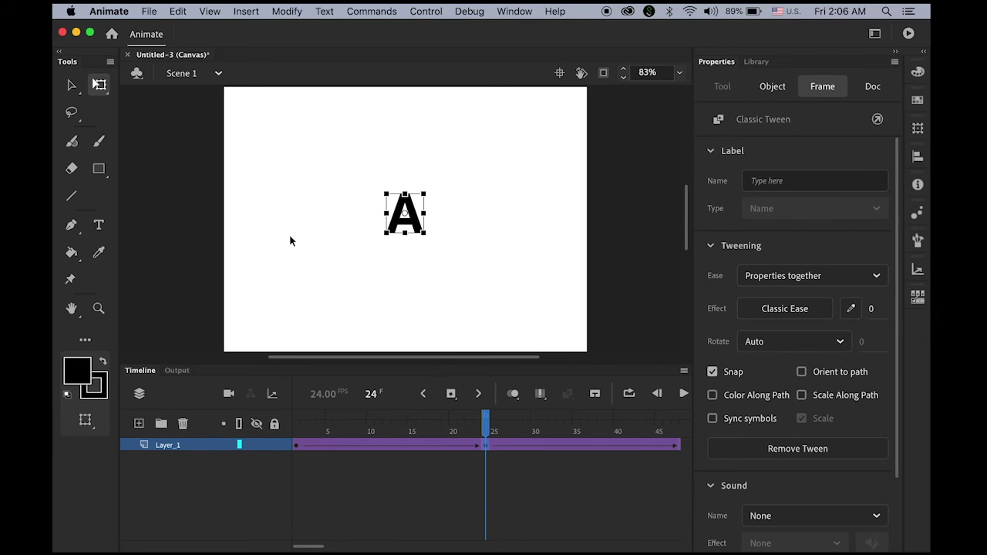
pyautogui.click(917, 128)
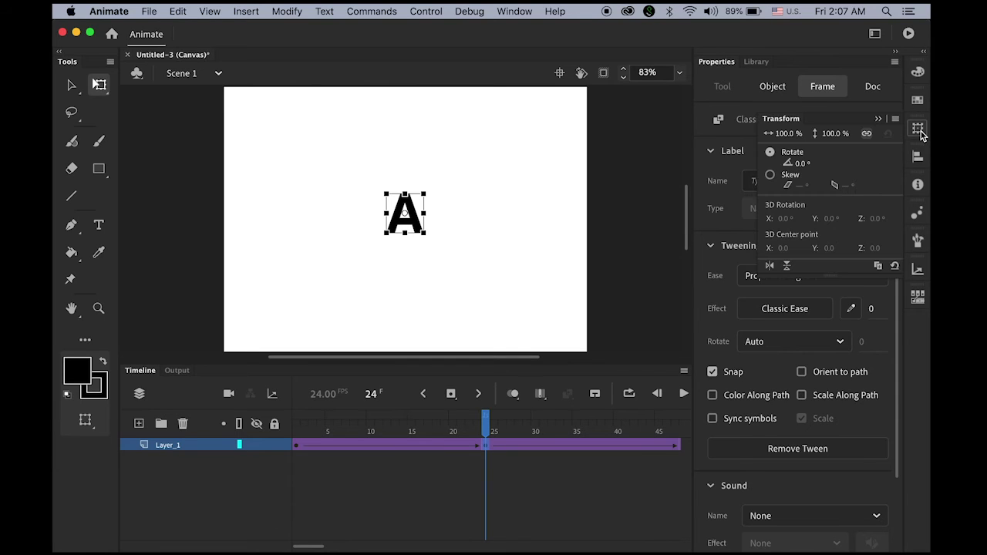
pyautogui.click(800, 164)
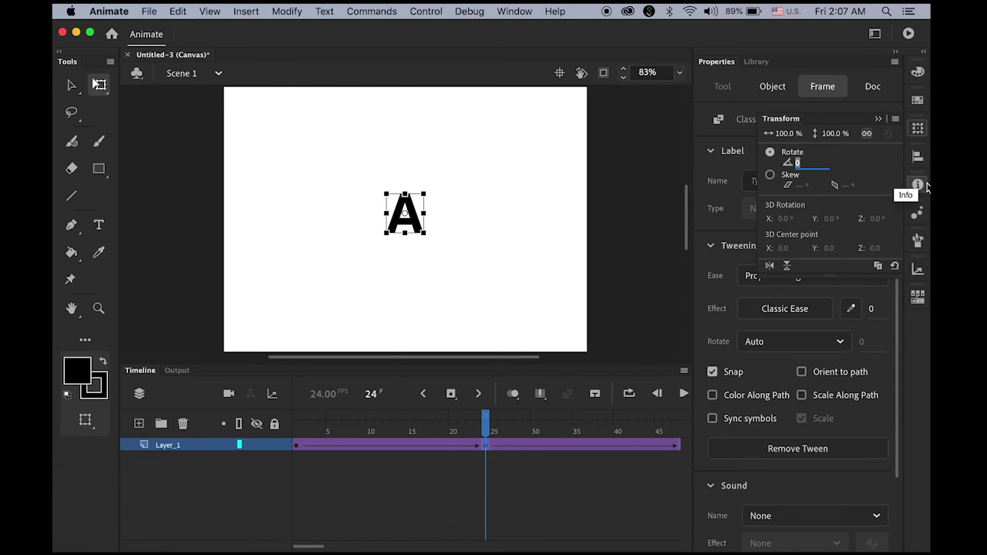
pyautogui.write('0')
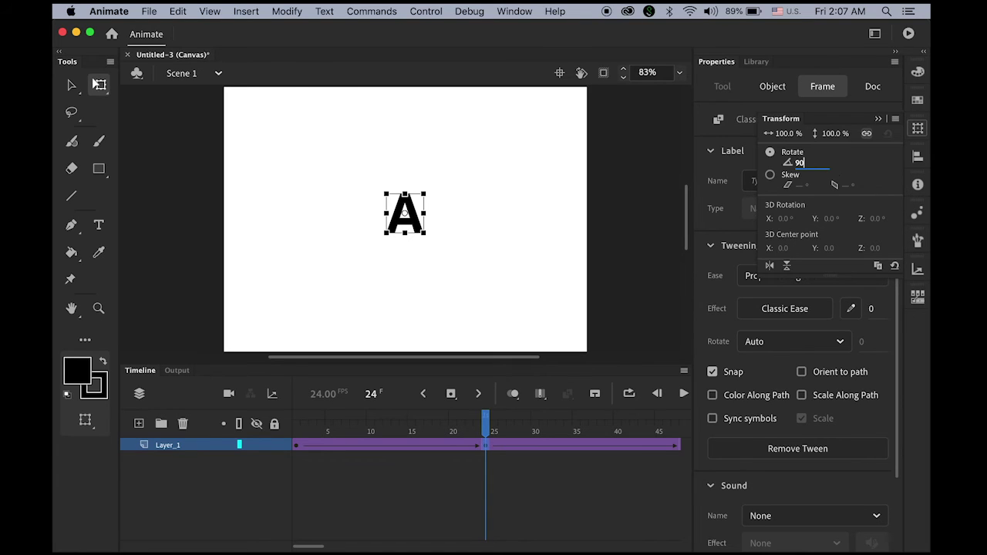
pyautogui.press('Return')
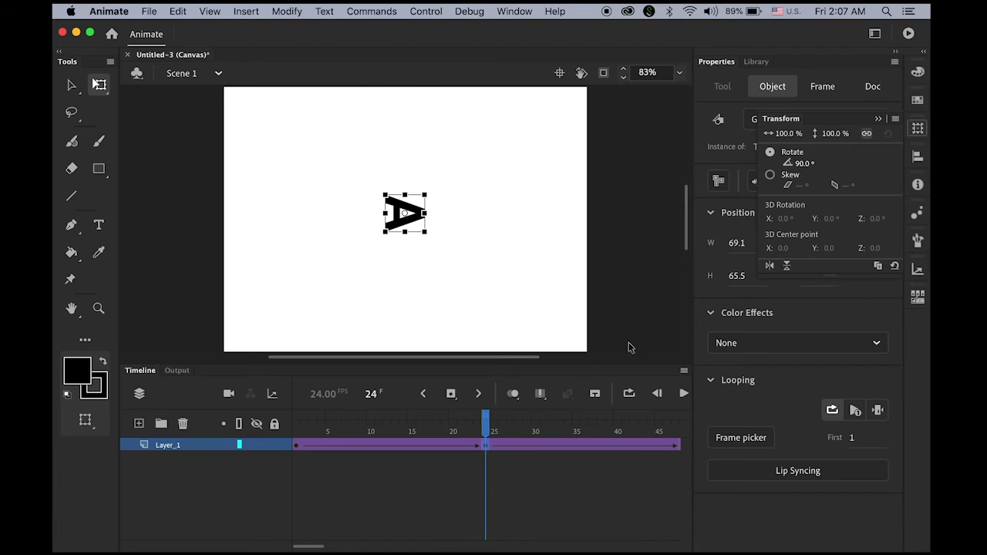
# Switch to the Selection tool, return to frame 1 and deselect.
pyautogui.click(71, 84)
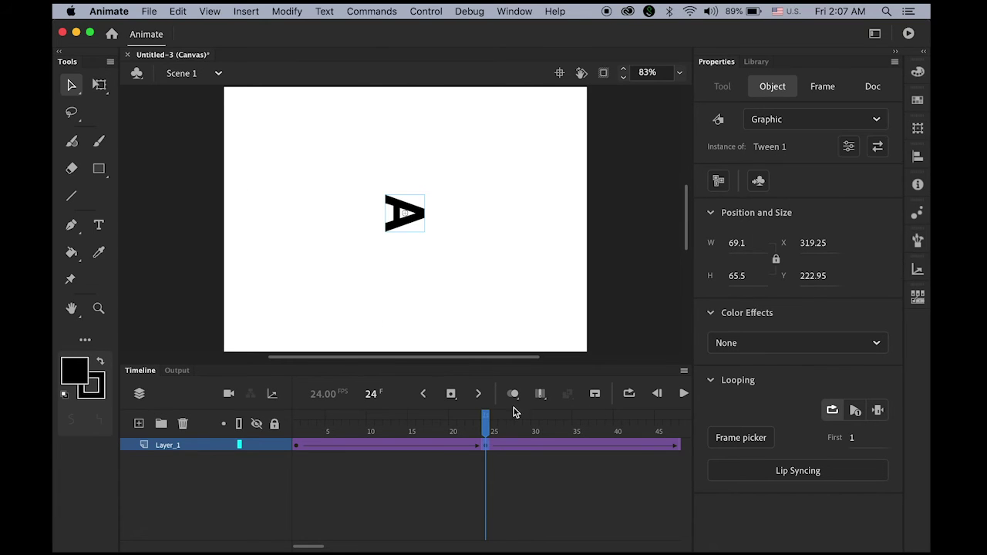
pyautogui.click(296, 445)
pyautogui.click(233, 415)
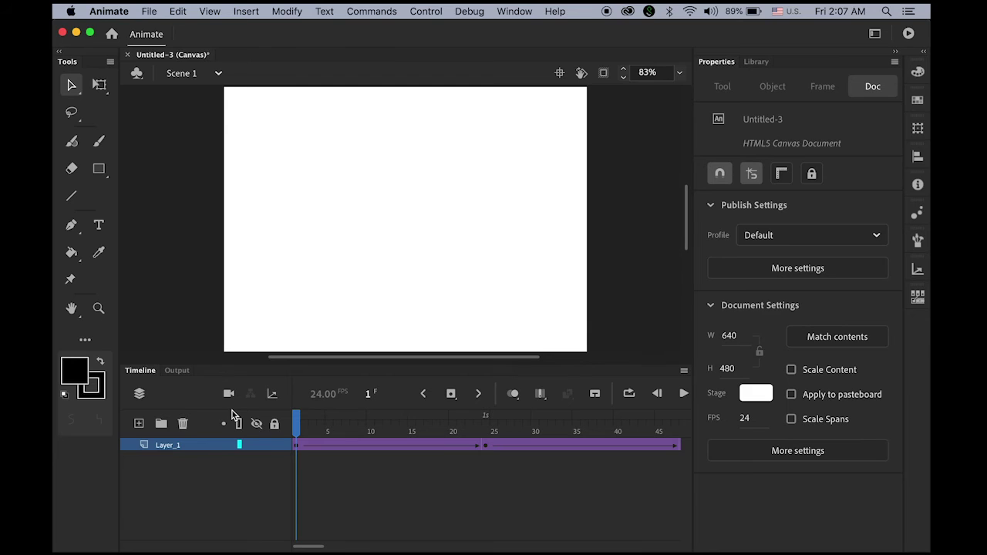
# Preview the rotating animation and stop it at frame 24.
pyautogui.press('Return')
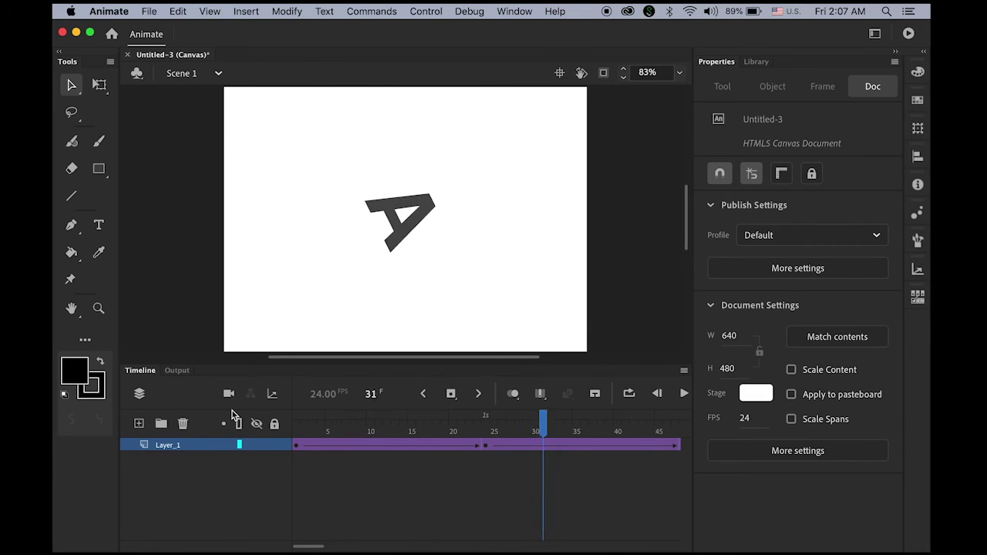
pyautogui.click(485, 430)
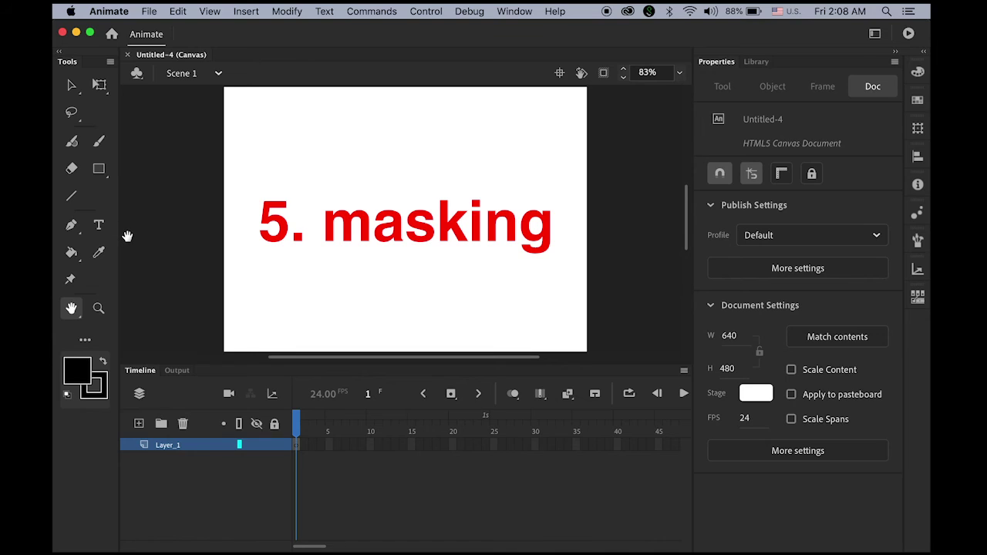
# Import cool-background-images-abstract-1033664545.jpg onto the stage of Untitled-4.
pyautogui.click(149, 11)
pyautogui.moveTo(212, 198)
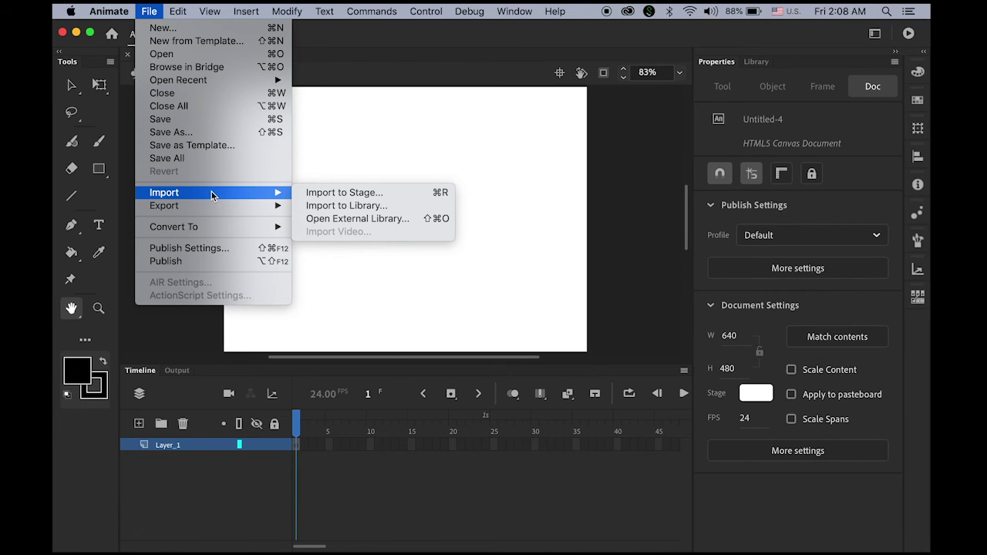
pyautogui.click(350, 192)
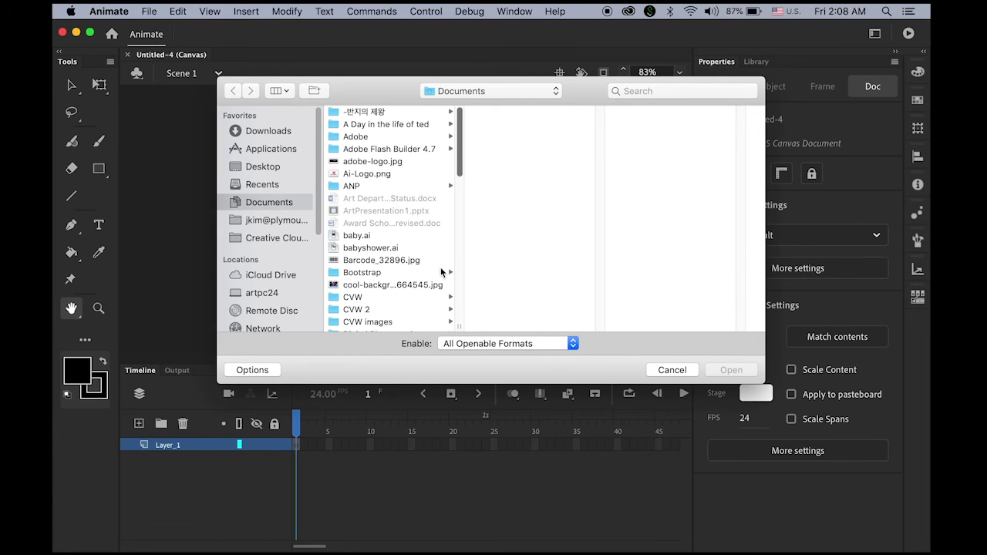
pyautogui.click(396, 285)
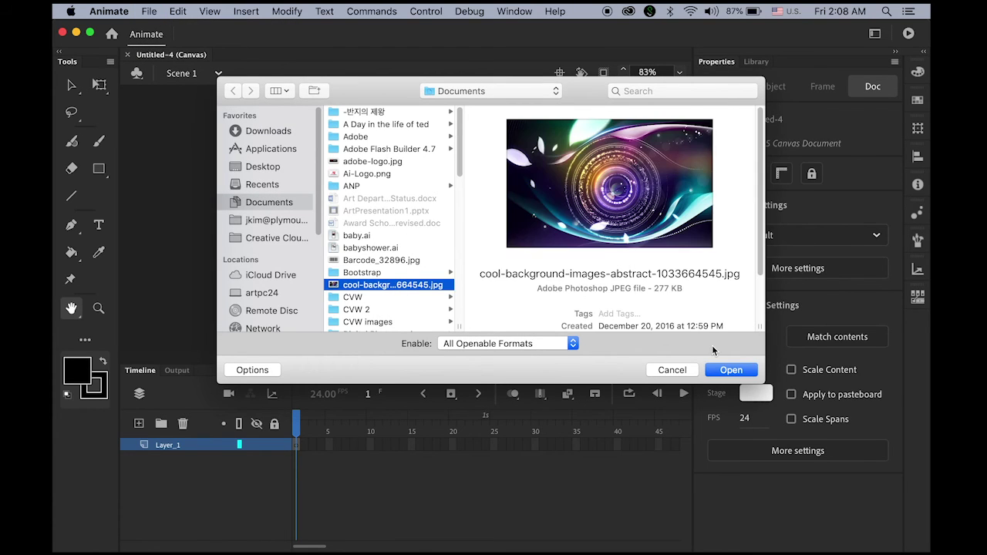
pyautogui.click(744, 374)
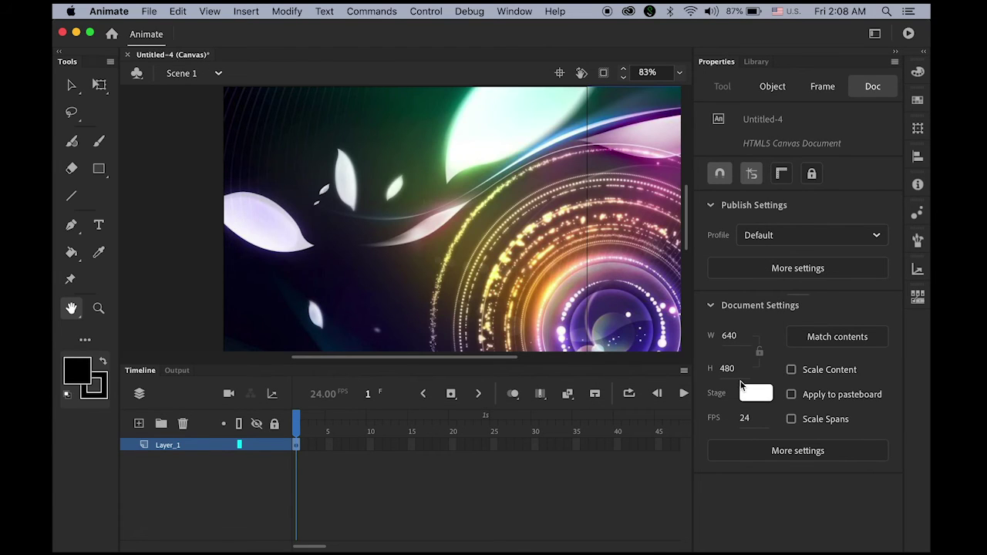
# Reposition the background image and create a classic tween on Layer_1 frame 1.
pyautogui.click(72, 85)
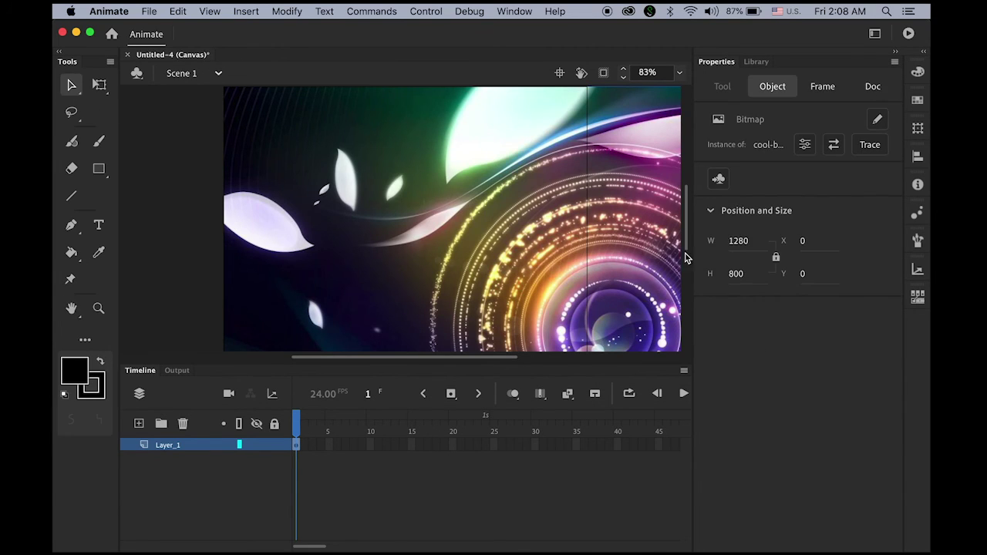
pyautogui.moveTo(652, 259); pyautogui.dragTo(641, 170)
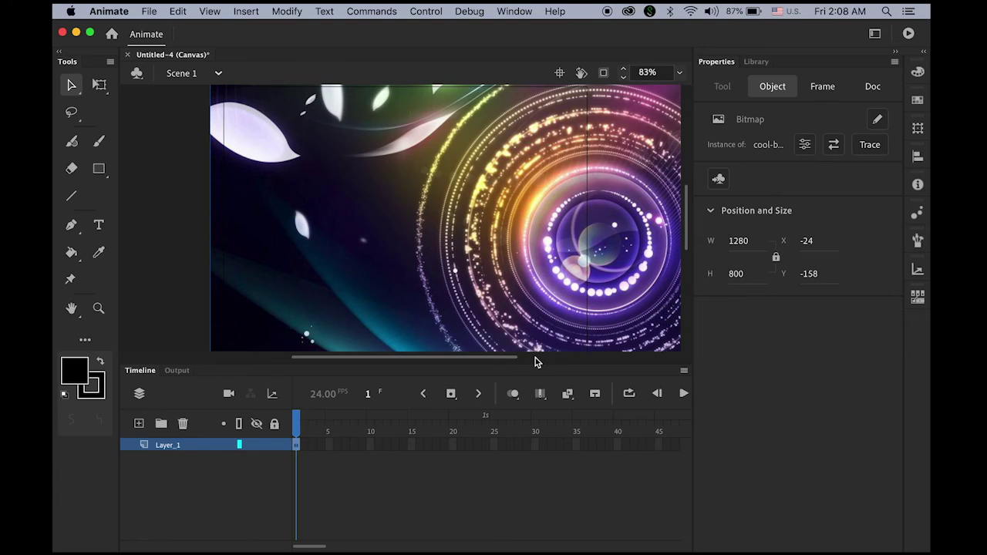
pyautogui.click(296, 446)
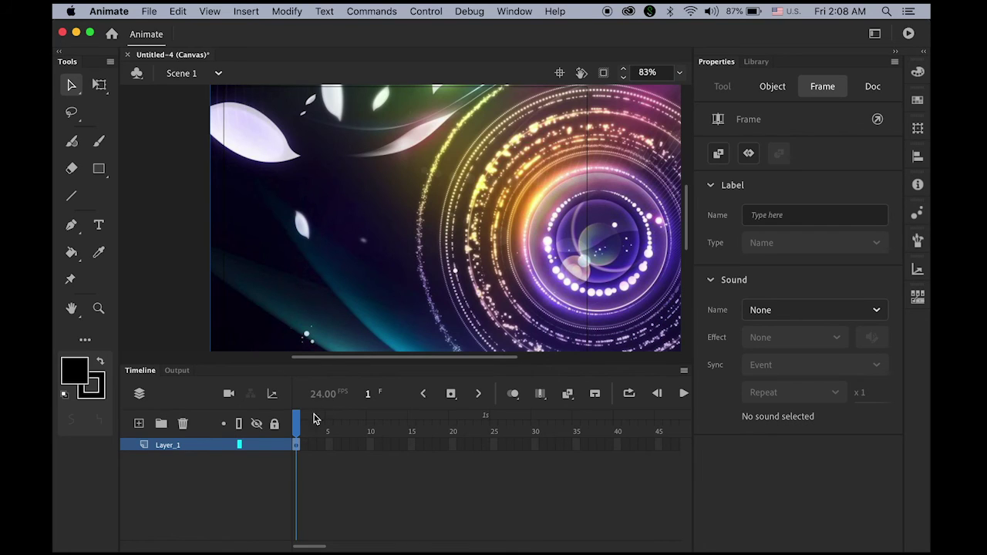
pyautogui.click(245, 9)
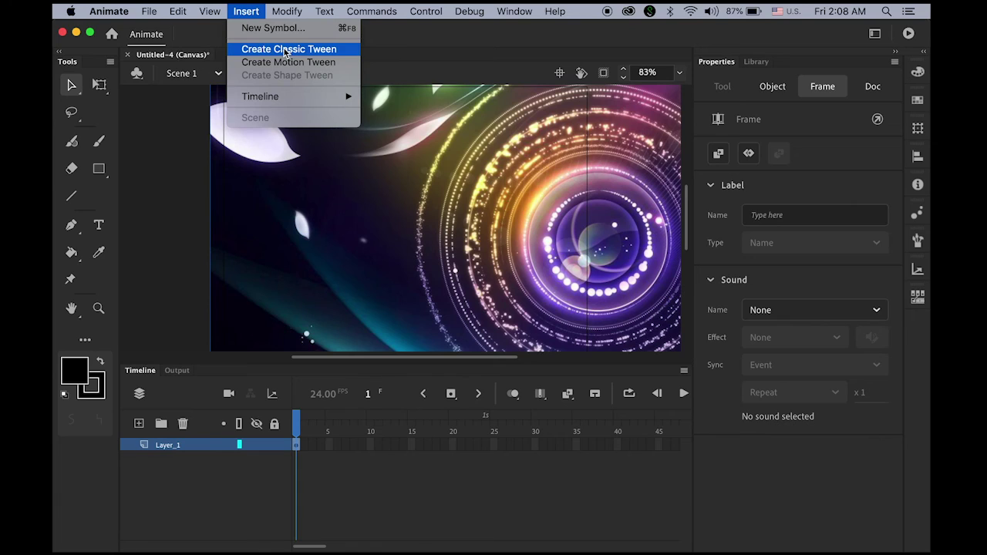
pyautogui.click(334, 49)
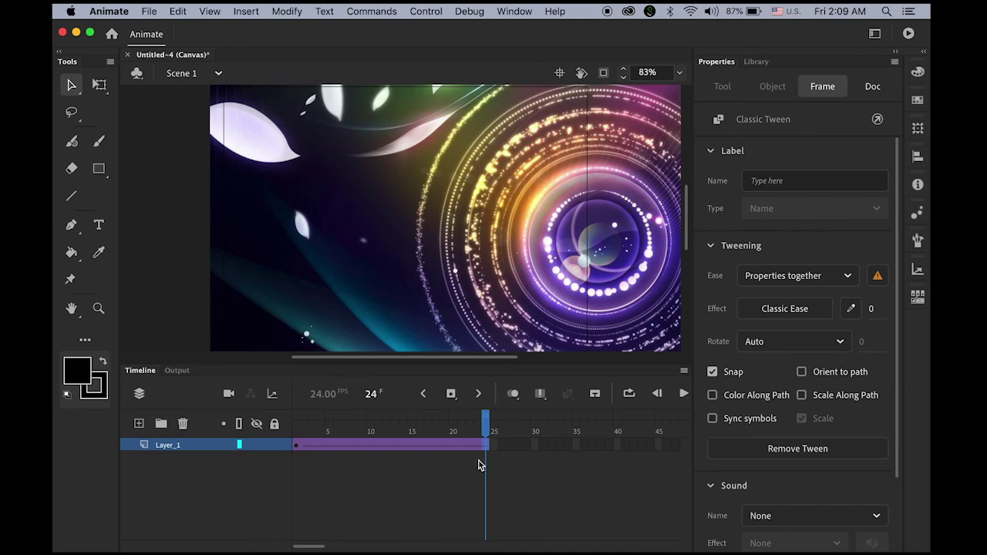
# Add a keyframe at frame 24 with the image slid left, then preview the pan.
pyautogui.click(451, 395)
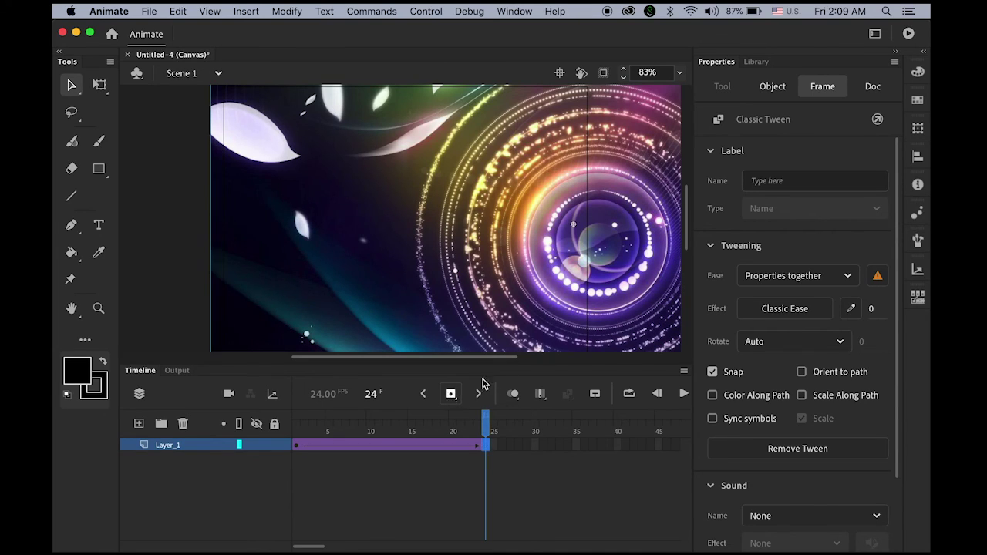
pyautogui.moveTo(653, 302); pyautogui.dragTo(309, 301)
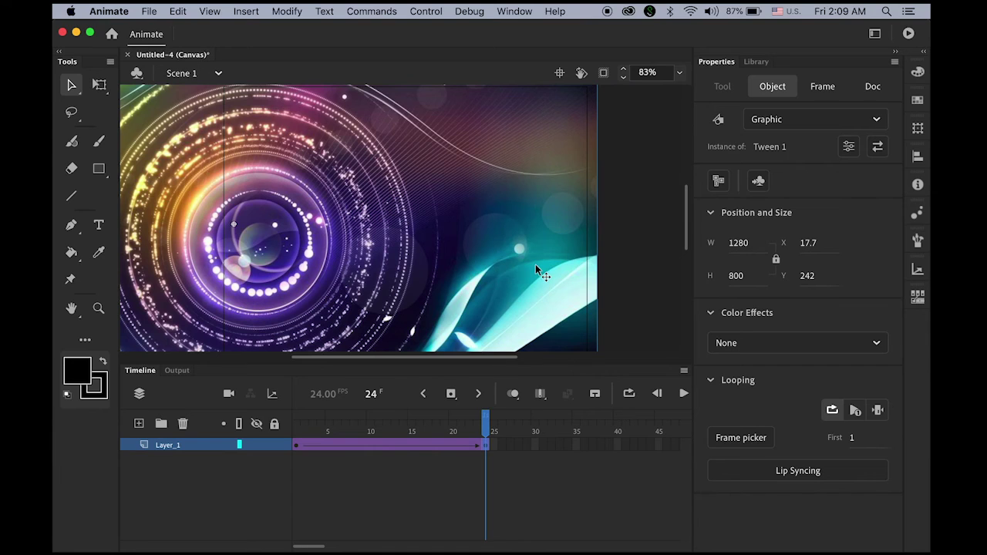
pyautogui.press('Return')
# Add a new layer and type a letter A near the stage centre.
pyautogui.click(138, 425)
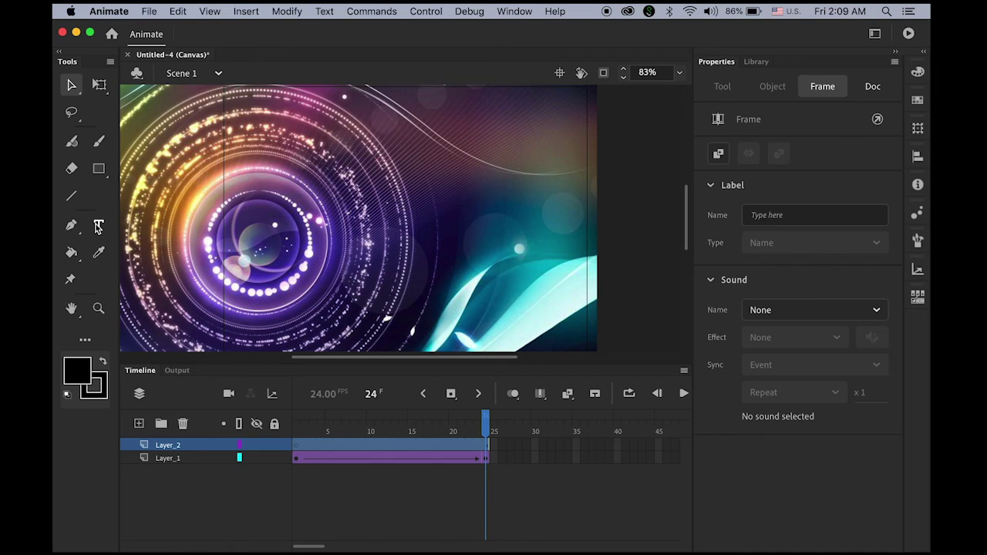
pyautogui.click(99, 225)
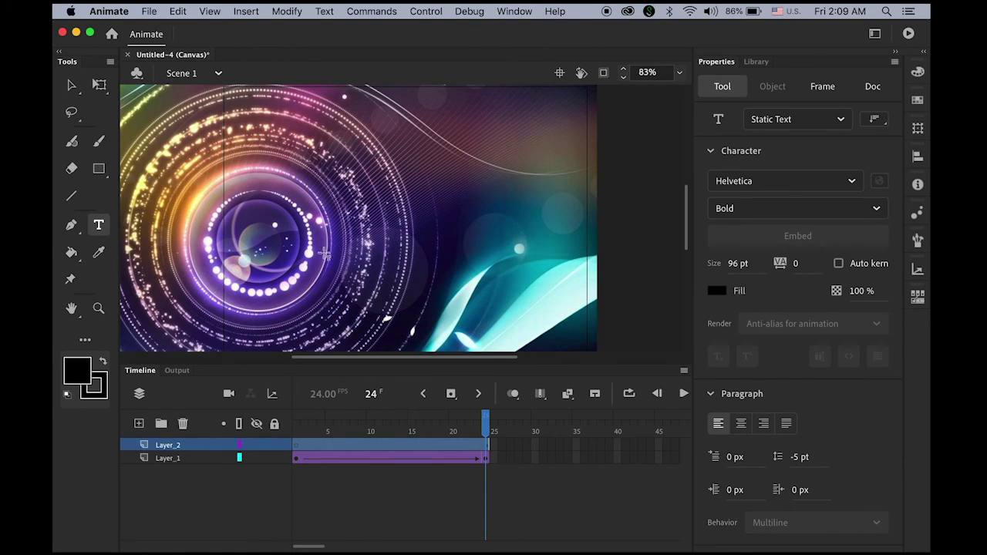
pyautogui.click(327, 244)
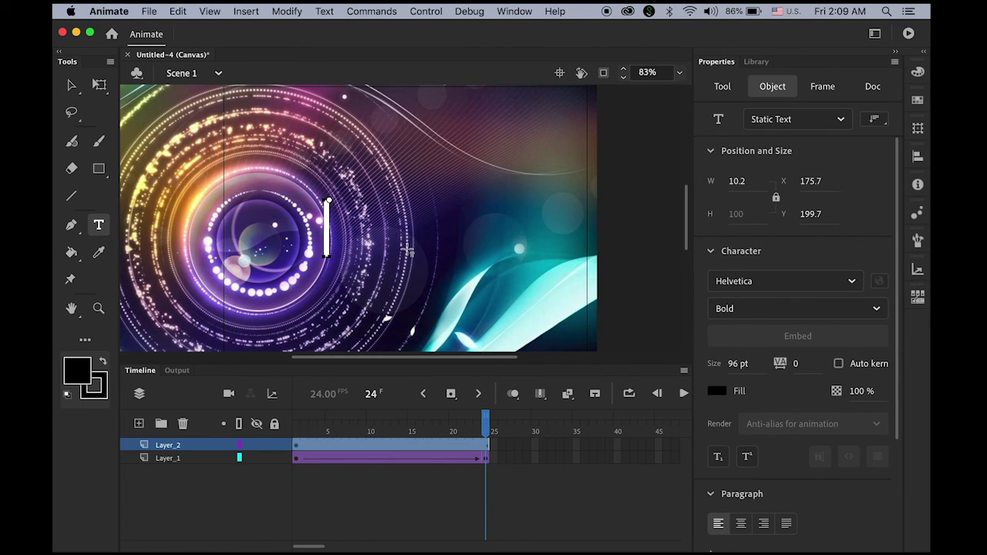
pyautogui.write('A')
pyautogui.click(71, 85)
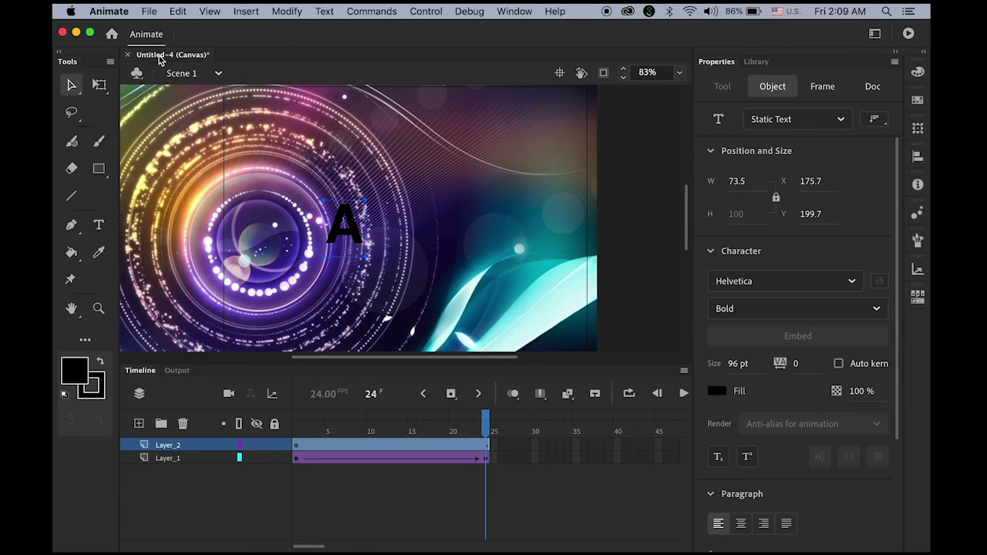
# Break the A apart into a shape and move it right.
pyautogui.click(287, 12)
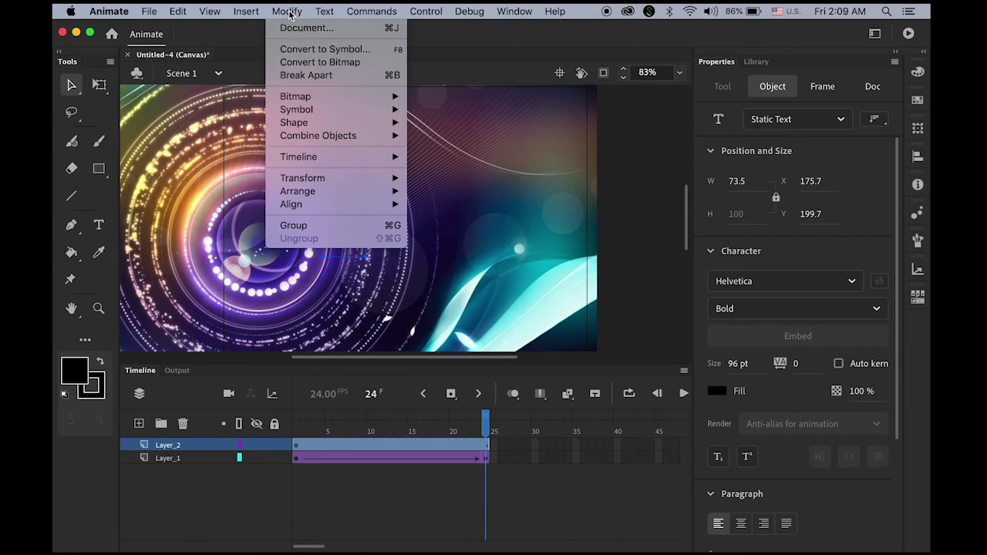
pyautogui.click(307, 75)
pyautogui.moveTo(357, 239); pyautogui.dragTo(402, 239)
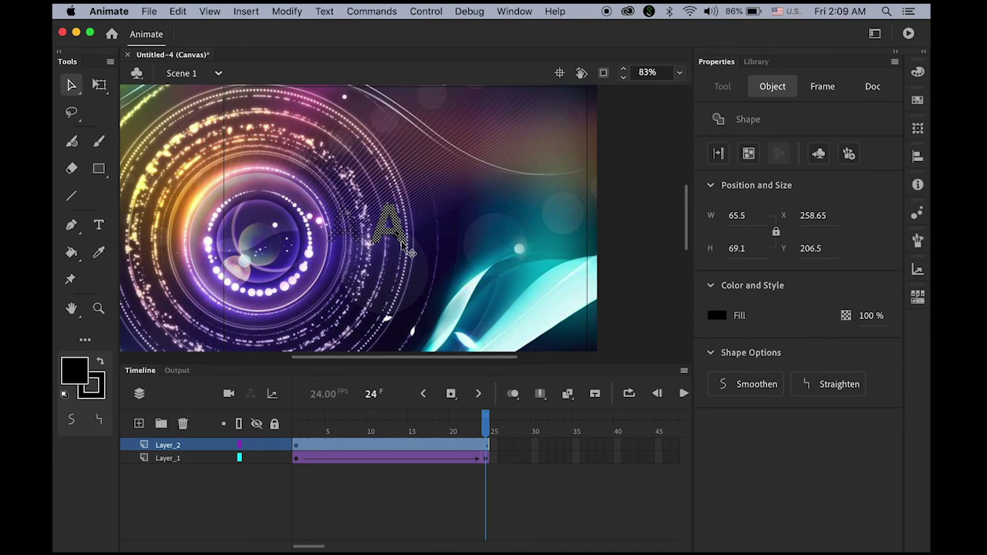
# Scale the A shape to about 397.7 × 419.6 and nudge it into position.
pyautogui.click(99, 84)
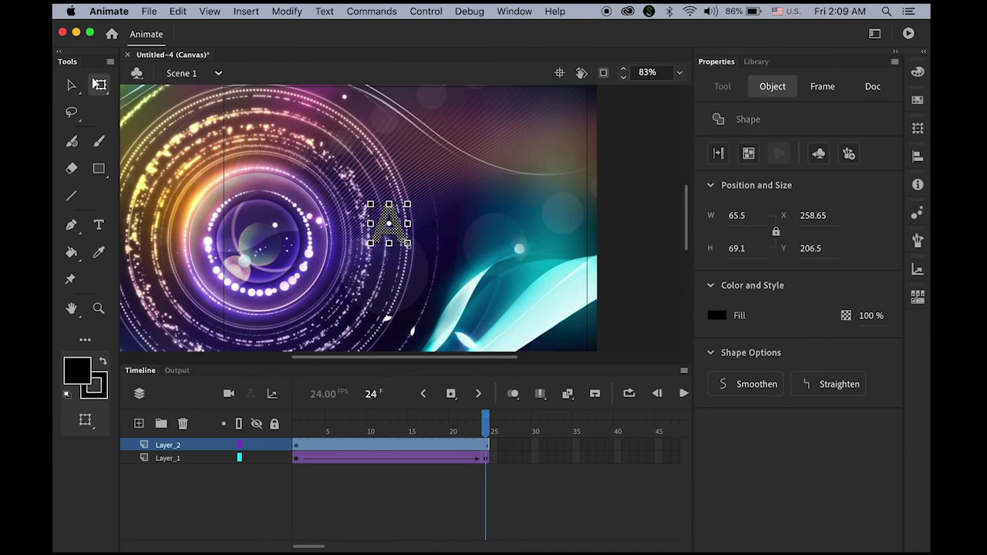
pyautogui.moveTo(408, 244); pyautogui.dragTo(541, 341)
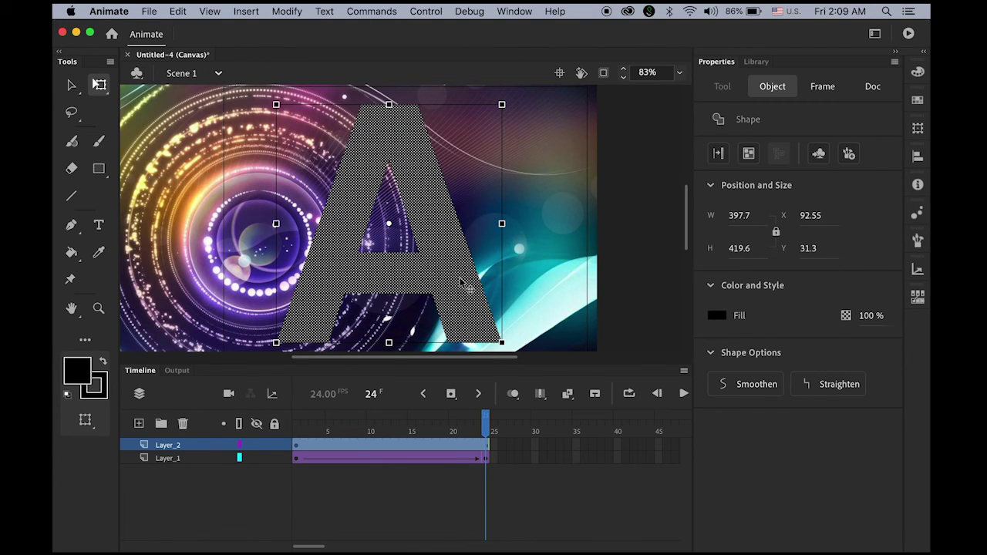
pyautogui.press('Right')
pyautogui.press('Right')
pyautogui.press('Right')
pyautogui.press('Right')
pyautogui.press('Right')
pyautogui.press('Right')
pyautogui.press('Right')
pyautogui.press('Right')
pyautogui.press('Right')
pyautogui.press('Right')
pyautogui.press('Right')
pyautogui.press('Right')
pyautogui.press('Right')
pyautogui.press('Right')
pyautogui.press('Right')
pyautogui.press('Right')
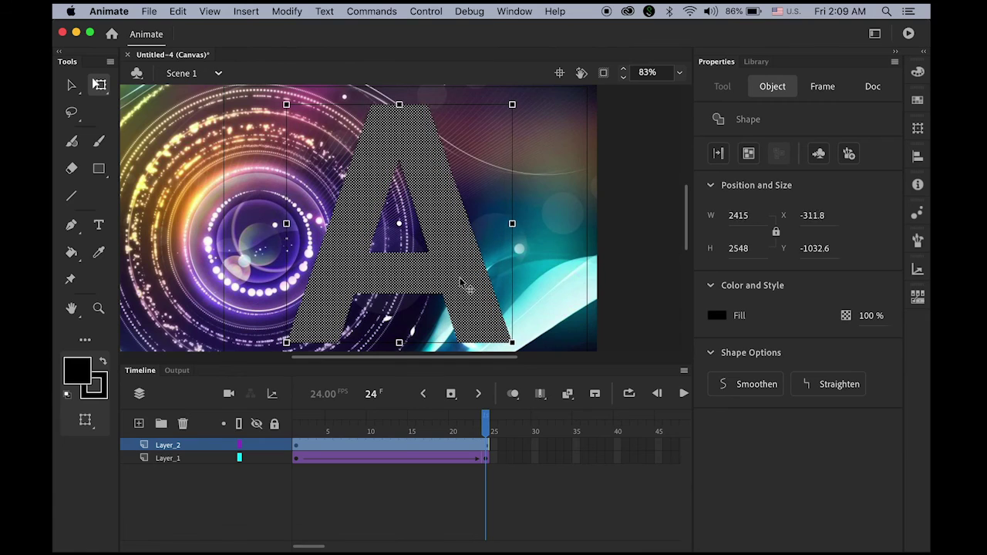
pyautogui.press('Right')
pyautogui.press('Right')
pyautogui.press('Right')
pyautogui.press('Right')
pyautogui.press('Right')
pyautogui.press('Right')
pyautogui.press('Right')
pyautogui.press('Right')
pyautogui.press('Right')
pyautogui.press('Right')
pyautogui.press('Right')
pyautogui.press('Right')
pyautogui.press('Right')
pyautogui.press('Right')
pyautogui.press('Right')
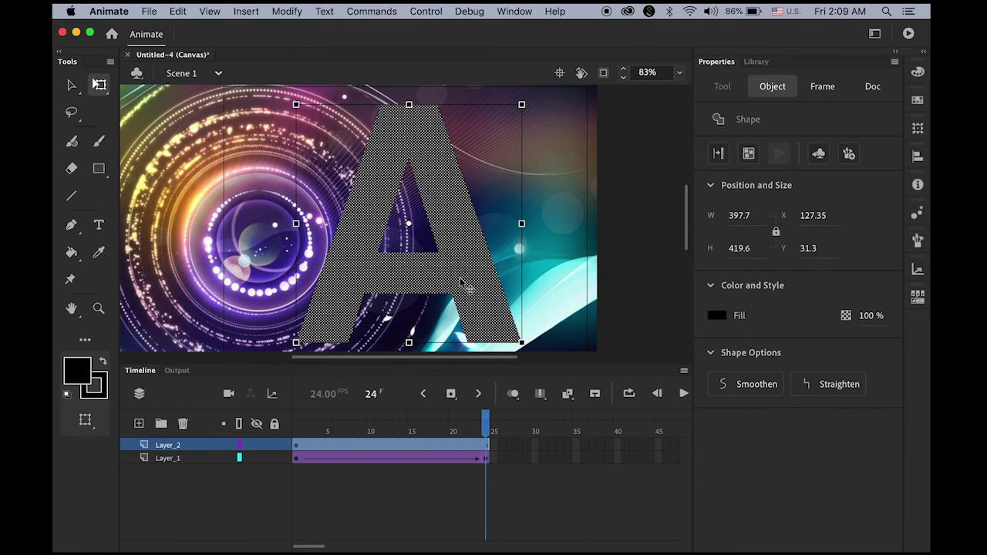
pyautogui.press('Left')
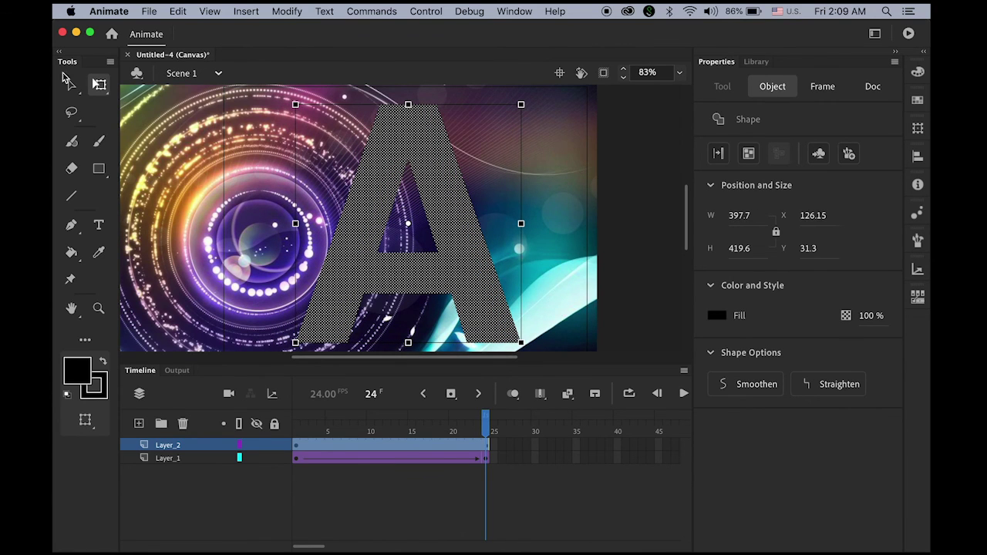
pyautogui.click(70, 85)
pyautogui.click(639, 174)
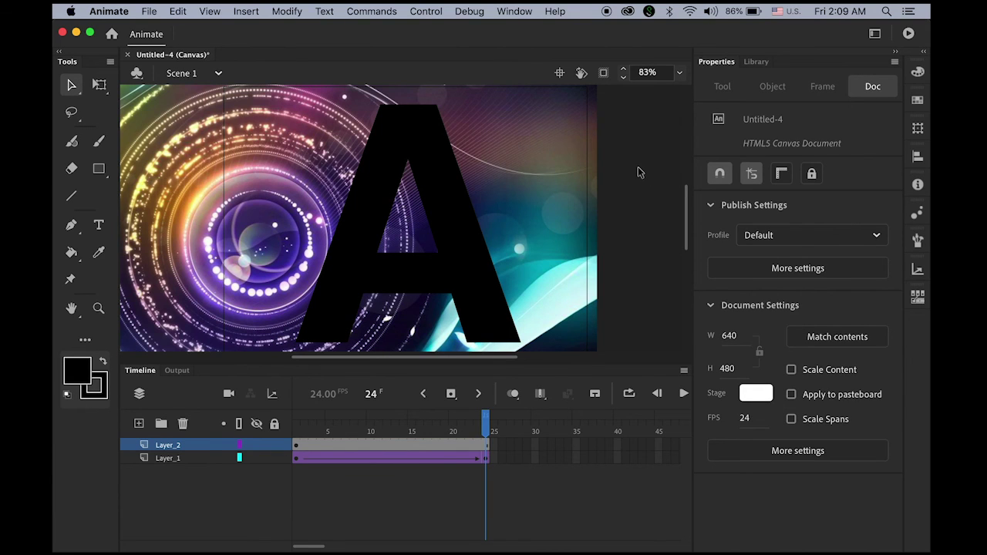
# Preview the big-A animation, return the playhead to frame 1, and select all of Layer_2.
pyautogui.press('Return')
pyautogui.moveTo(488, 431); pyautogui.dragTo(261, 436)
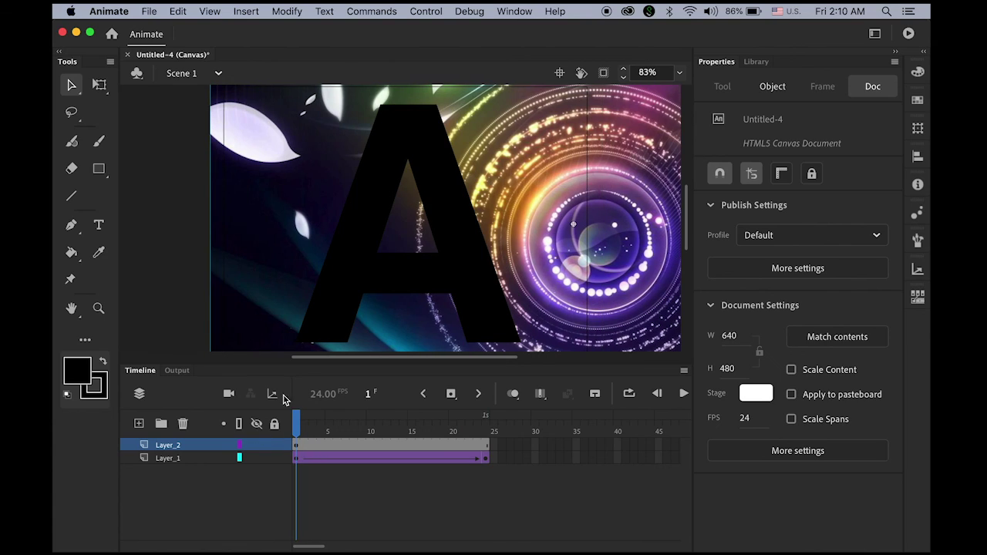
pyautogui.click(143, 445)
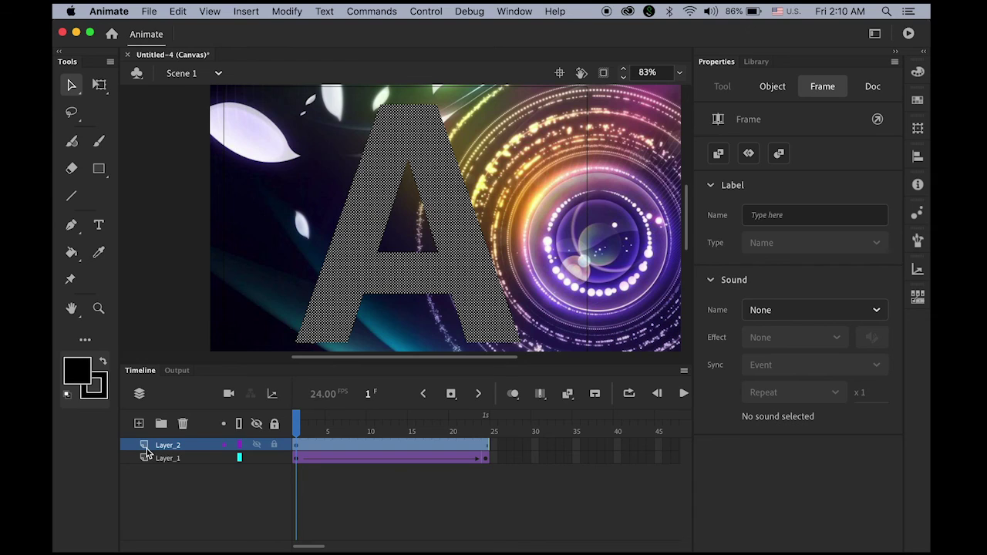
# Turn Layer_2 into a mask over Layer_1 and replay the masked animation several times.
pyautogui.rightClick(145, 449)
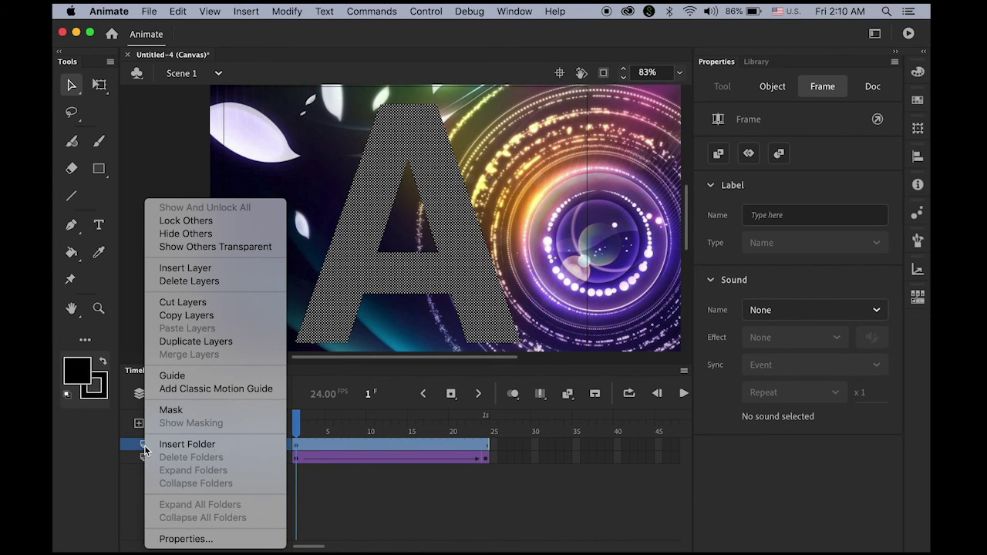
pyautogui.click(171, 410)
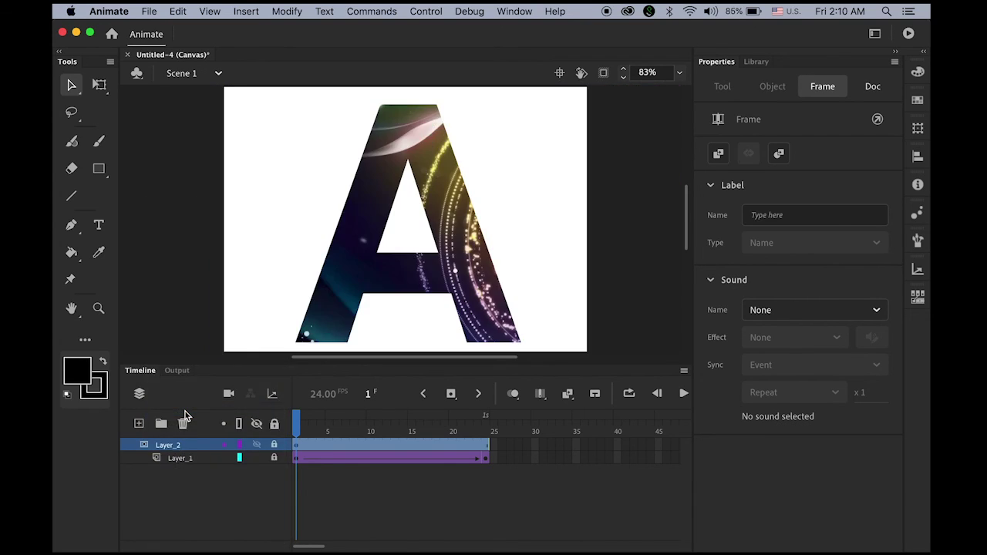
pyautogui.press('Return')
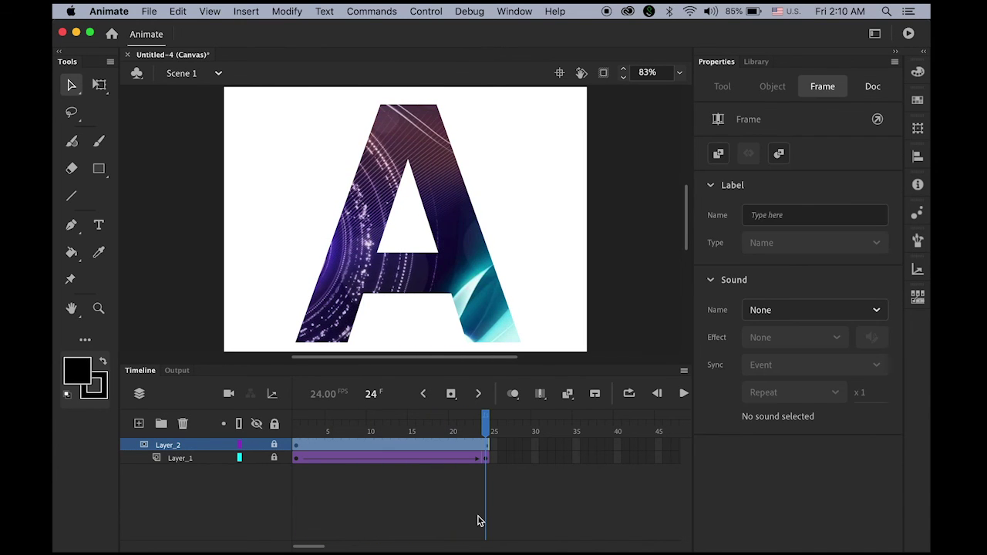
pyautogui.press('Return')
pyautogui.press('Return')
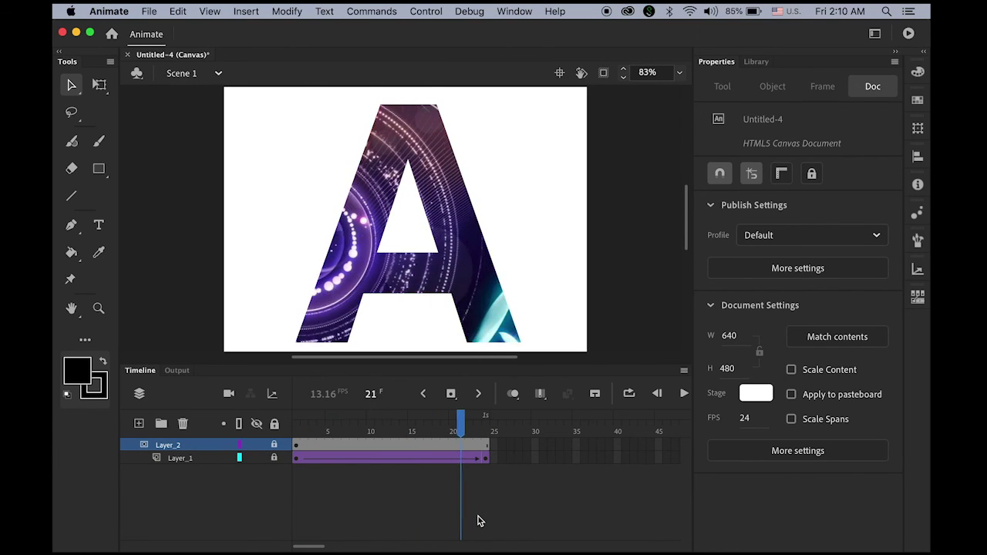
pyautogui.press('Return')
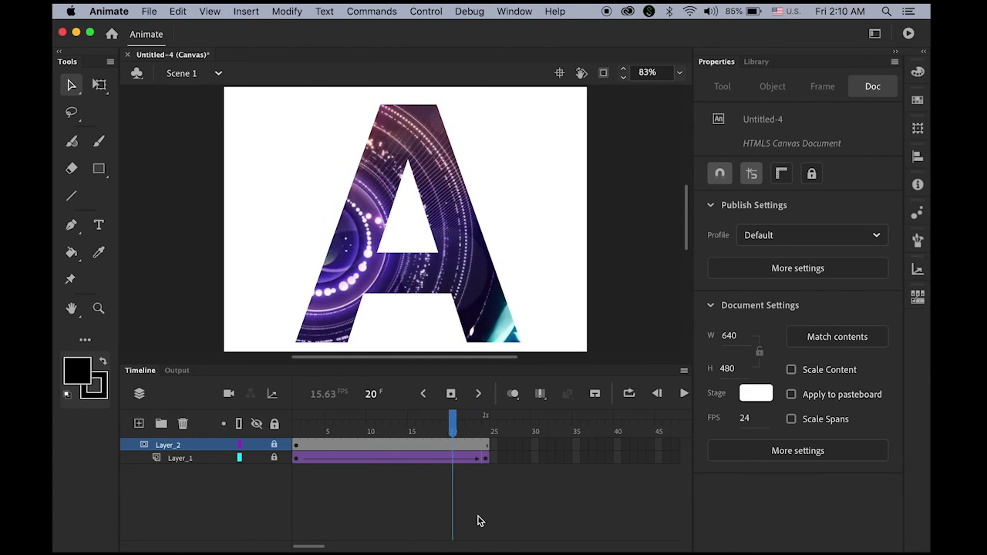